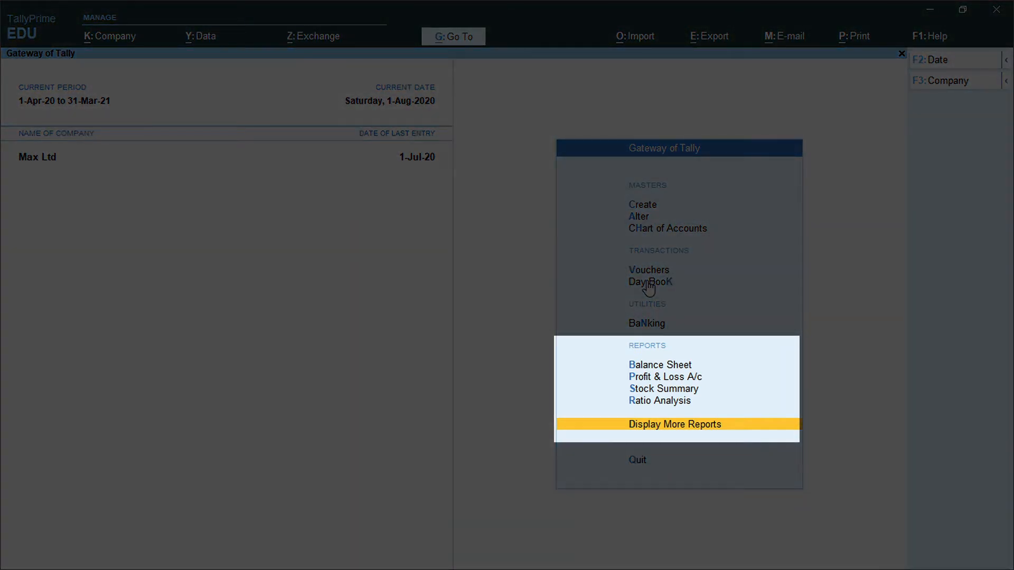
Open the Stock Summary report for Max Ltd
{"action": "key", "text": "Up"}
{"action": "key", "text": "Up"}
{"action": "key", "text": "Up"}
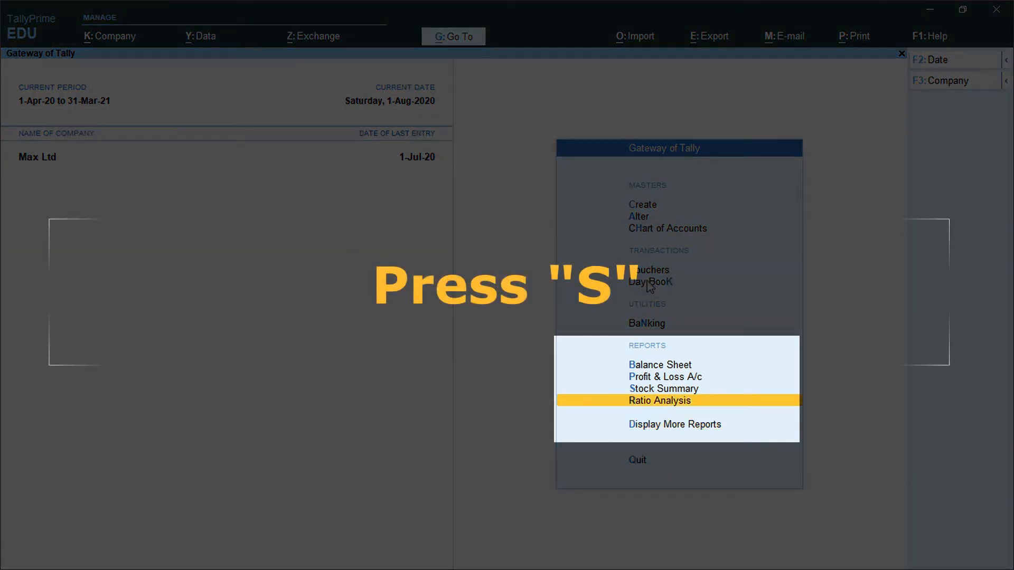
{"action": "key", "text": "s"}
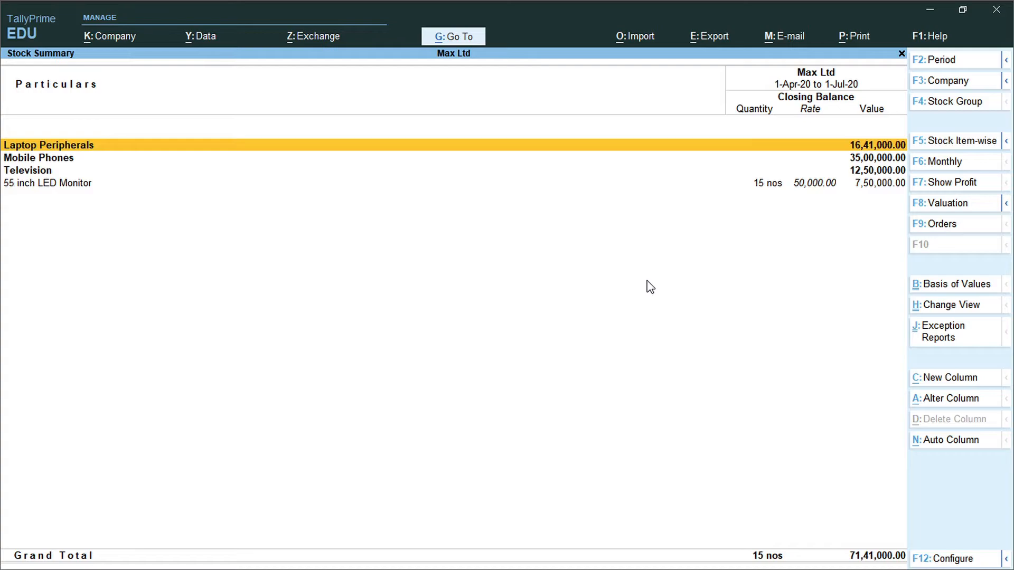
Examine the closing stock of Laptop Battery within the Laptop Peripherals group, and return to the Gateway of Tally
{"action": "key", "text": "Down"}
{"action": "key", "text": "Up"}
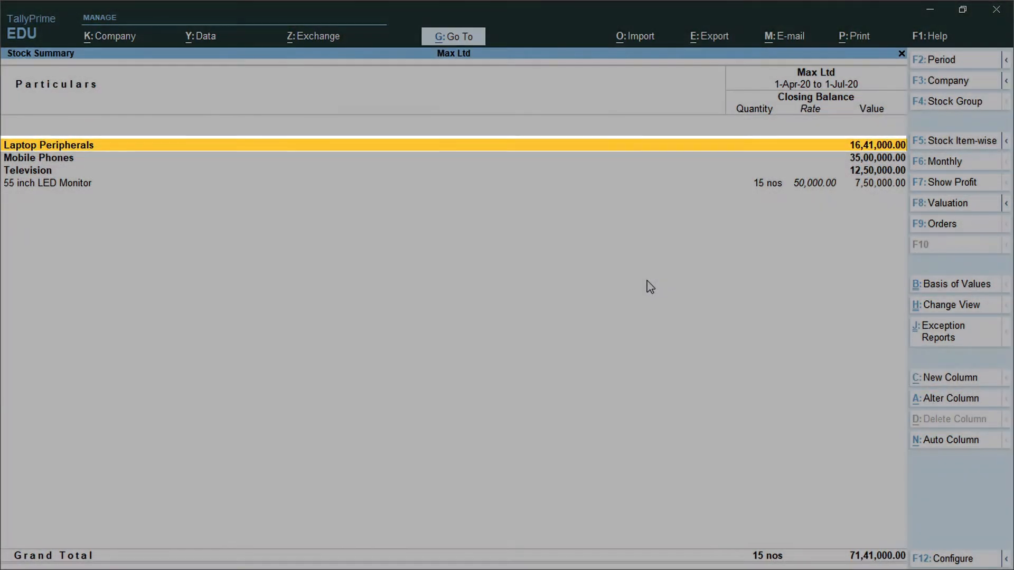
{"action": "key", "text": "Return"}
{"action": "key", "text": "Down"}
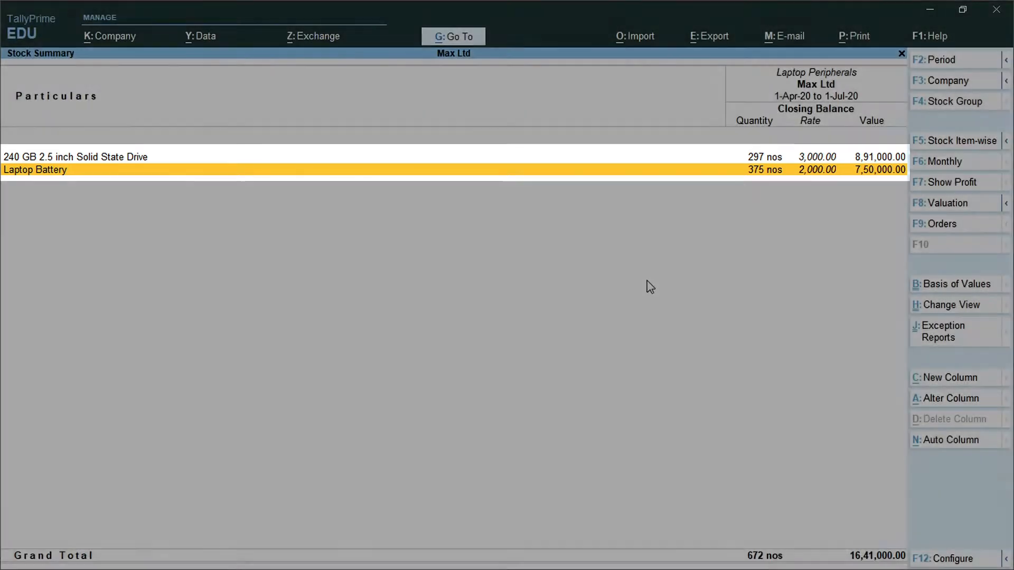
{"action": "key", "text": "Escape"}
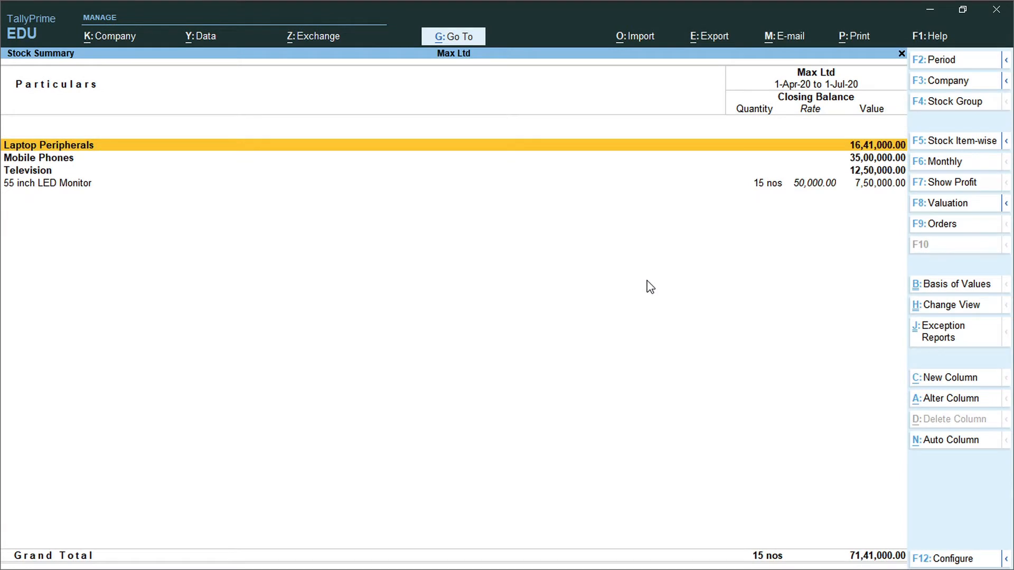
{"action": "key", "text": "Escape"}
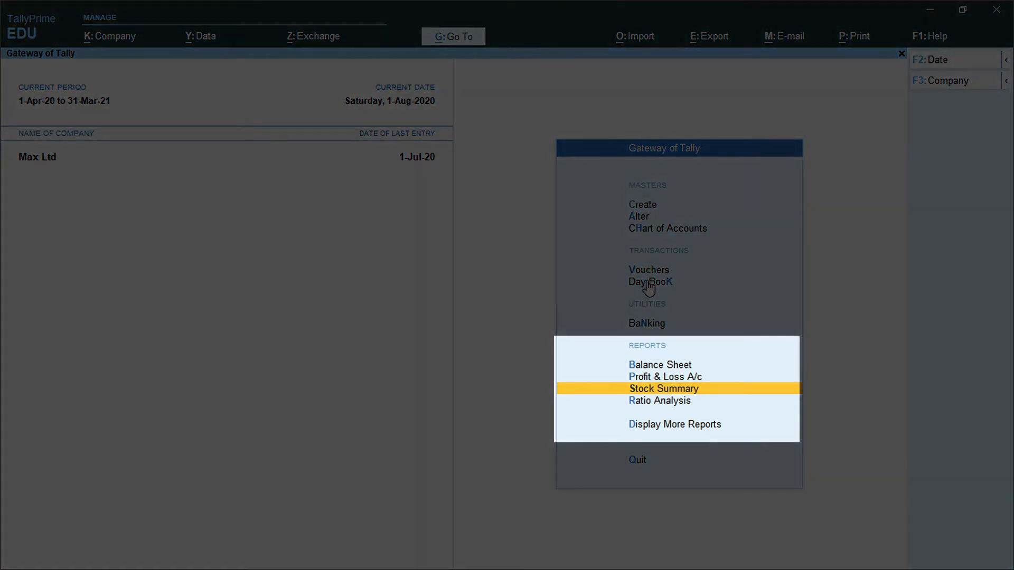
Display the ledger vouchers of Prime Traders from the account books
{"action": "key", "text": "Down"}
{"action": "key", "text": "Down"}
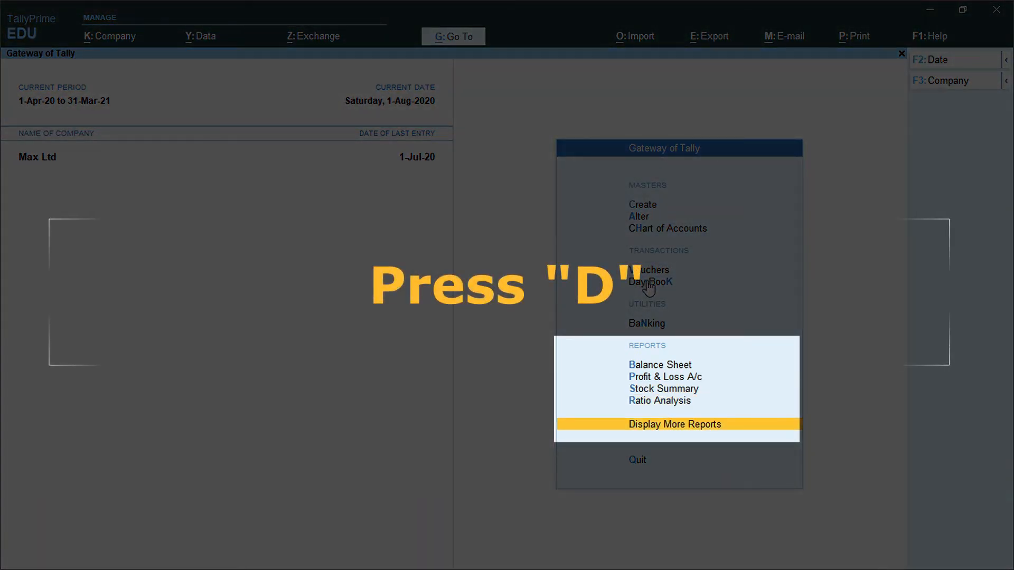
{"action": "key", "text": "d"}
{"action": "key", "text": "Down"}
{"action": "key", "text": "Down"}
{"action": "key", "text": "Down"}
{"action": "key", "text": "Down"}
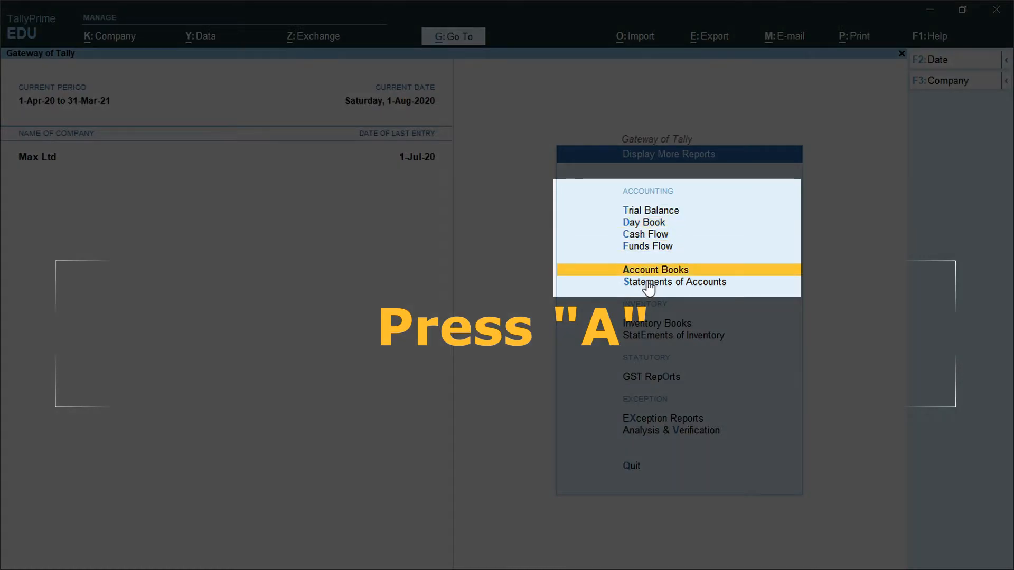
{"action": "key", "text": "a"}
{"action": "key", "text": "l"}
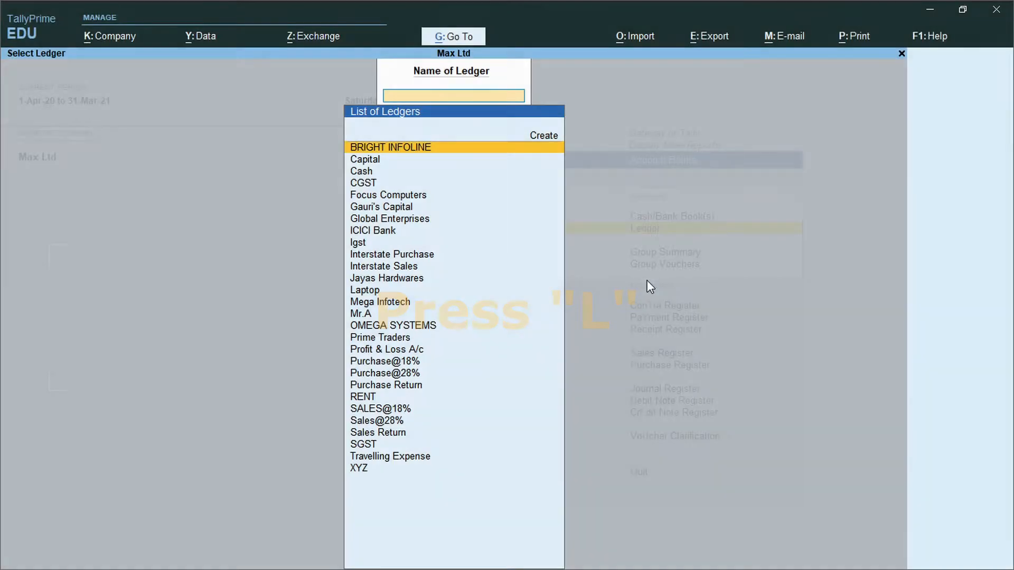
{"action": "type", "text": "Pri"}
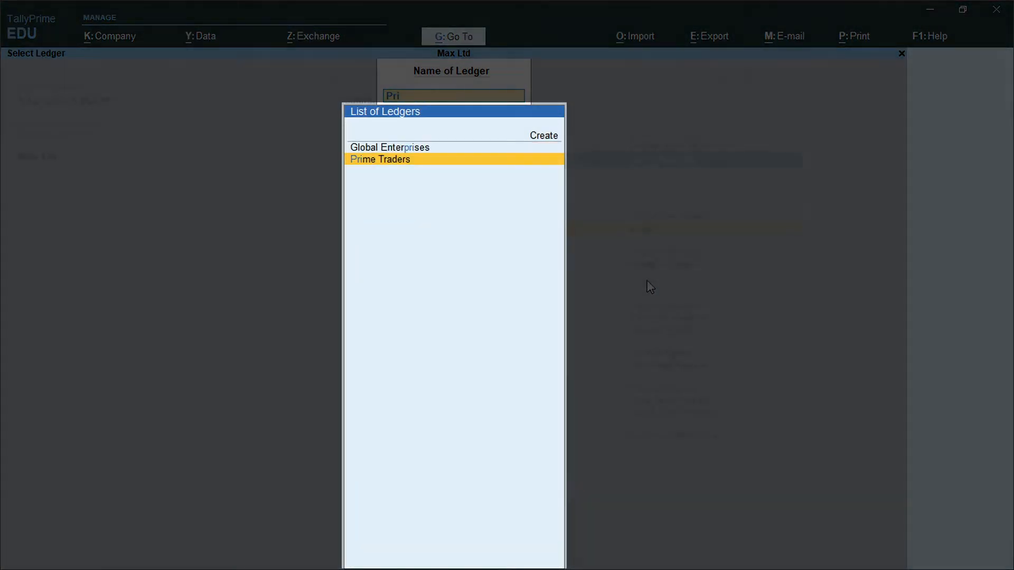
{"action": "key", "text": "Return"}
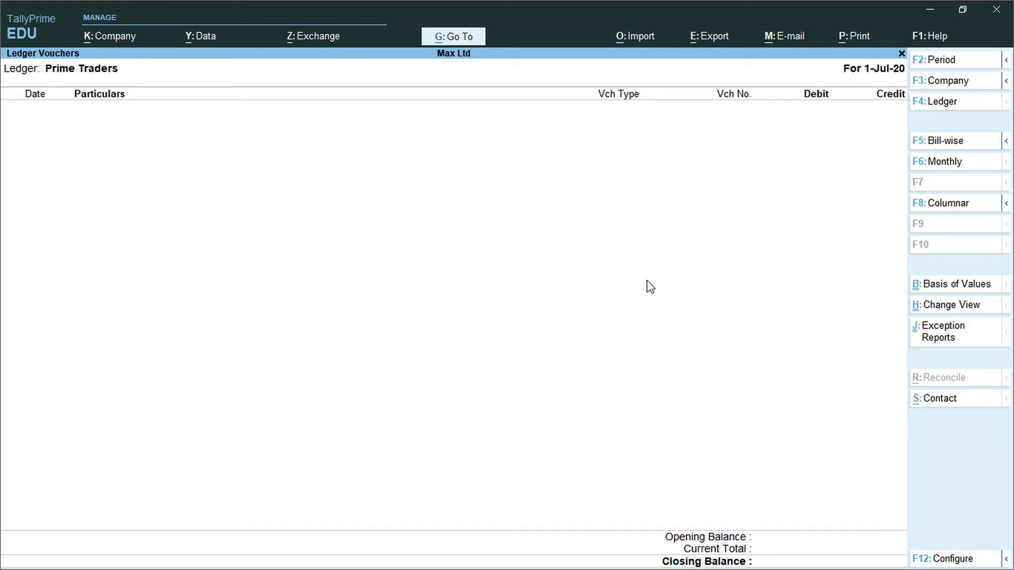
Set the Prime Traders ledger report period from 1-4-2020 to 1-3-2021
{"action": "key", "text": "alt"}
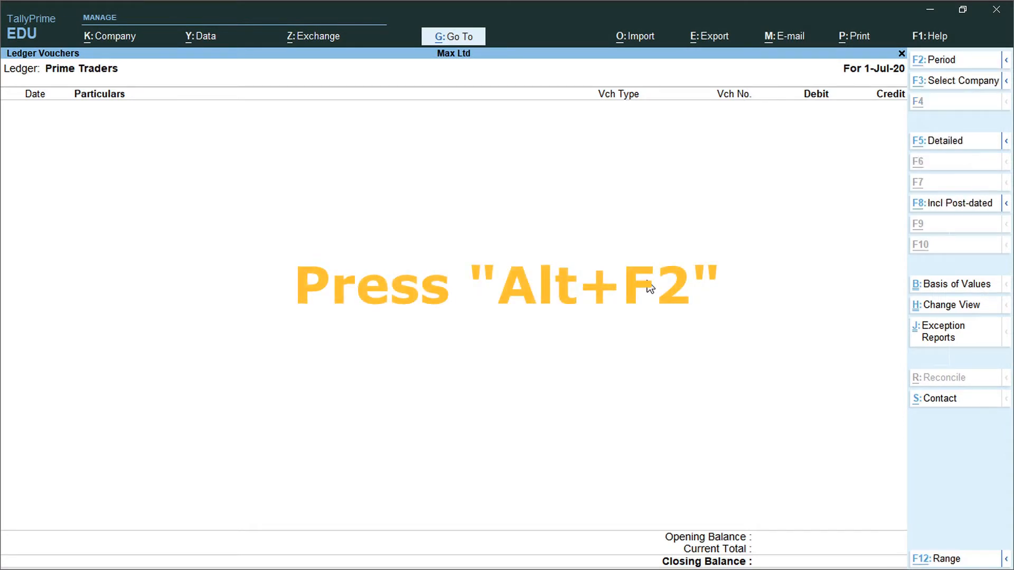
{"action": "key", "text": "alt+F2"}
{"action": "type", "text": "1"}
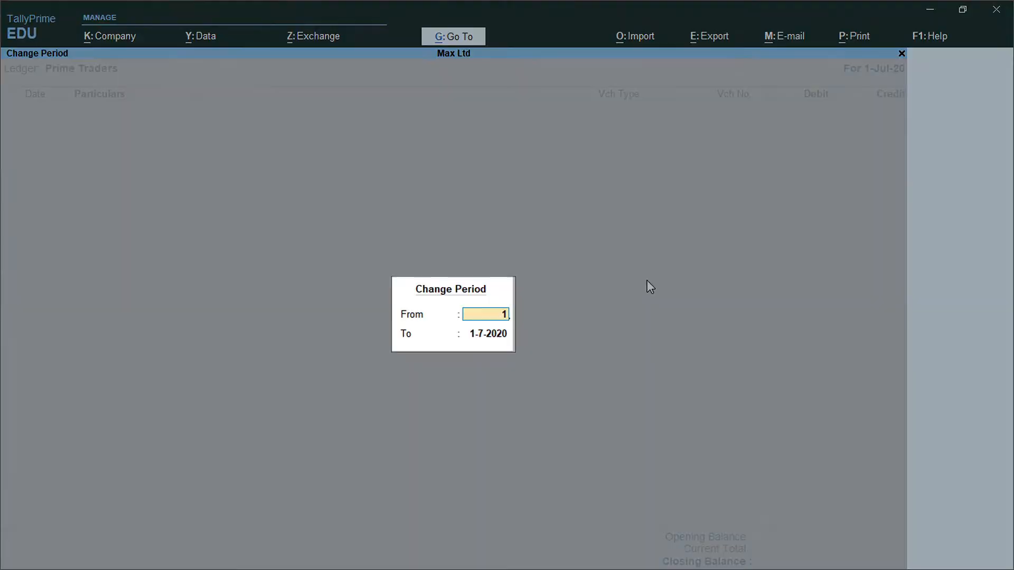
{"action": "type", "text": "-4-2020"}
{"action": "key", "text": "Return"}
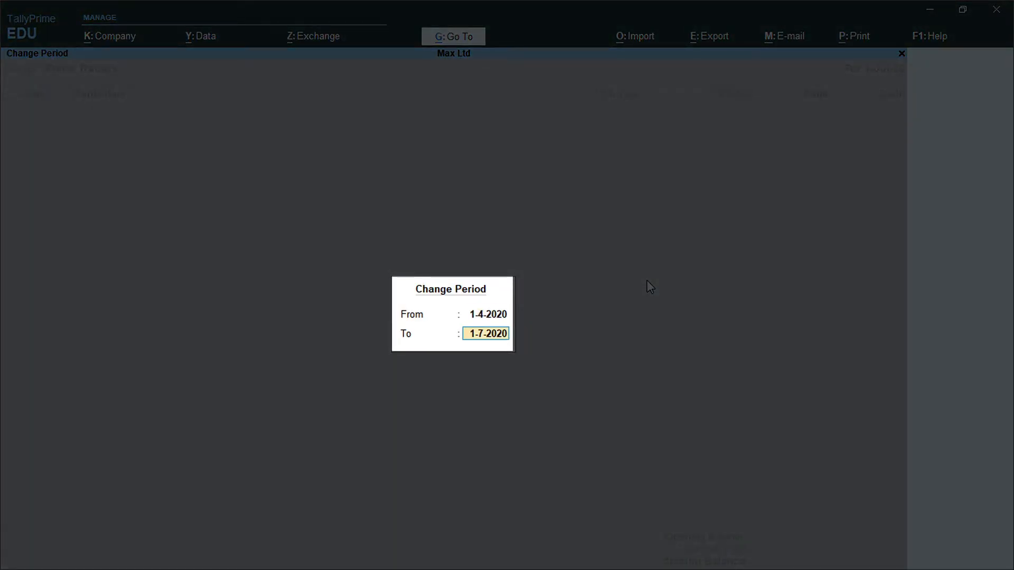
{"action": "type", "text": "1.3.2021"}
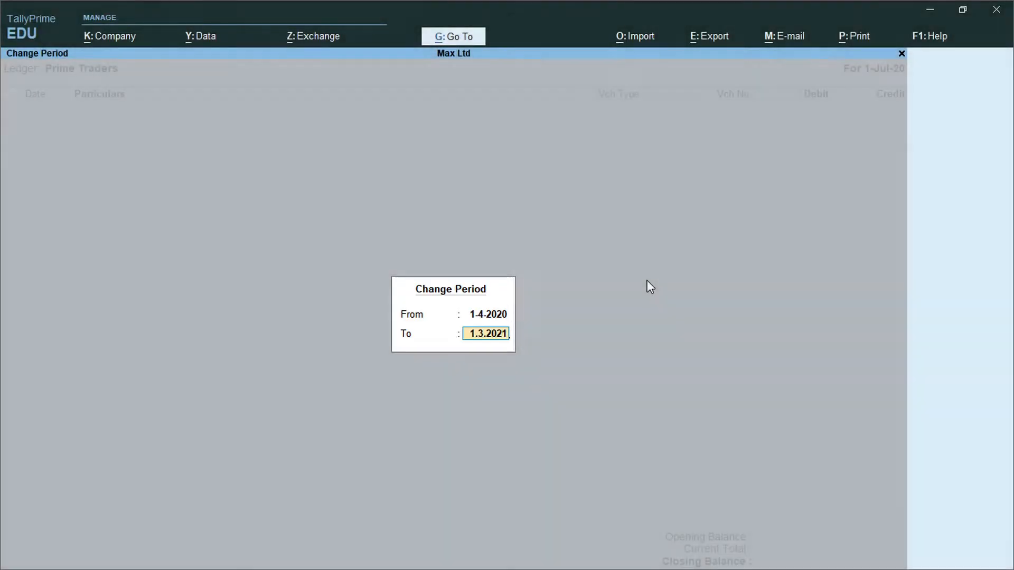
{"action": "key", "text": "Return"}
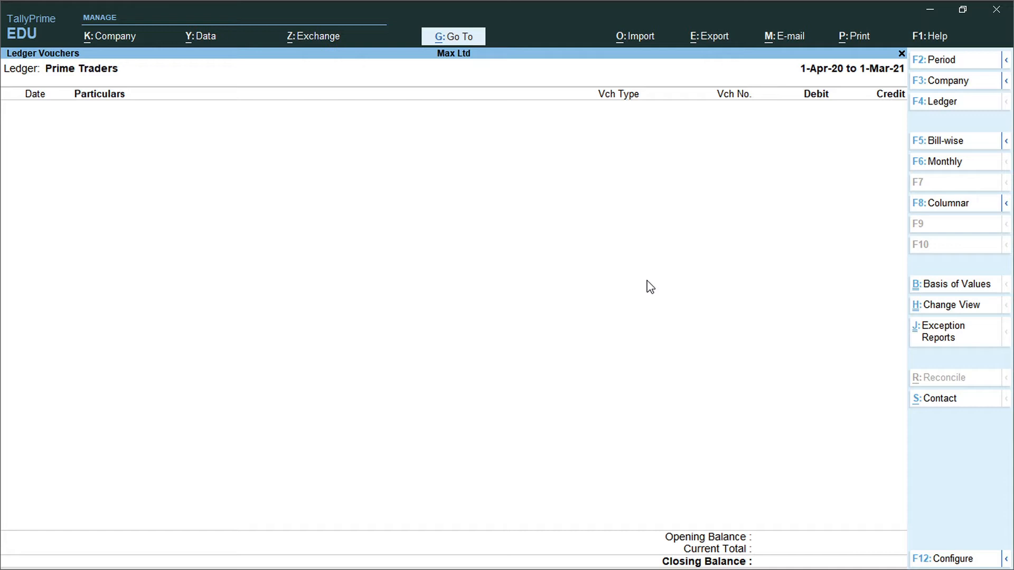
Leave the Prime Traders ledger report and start creating a voucher from the Gateway of Tally
{"action": "key", "text": "Escape"}
{"action": "key", "text": "Escape"}
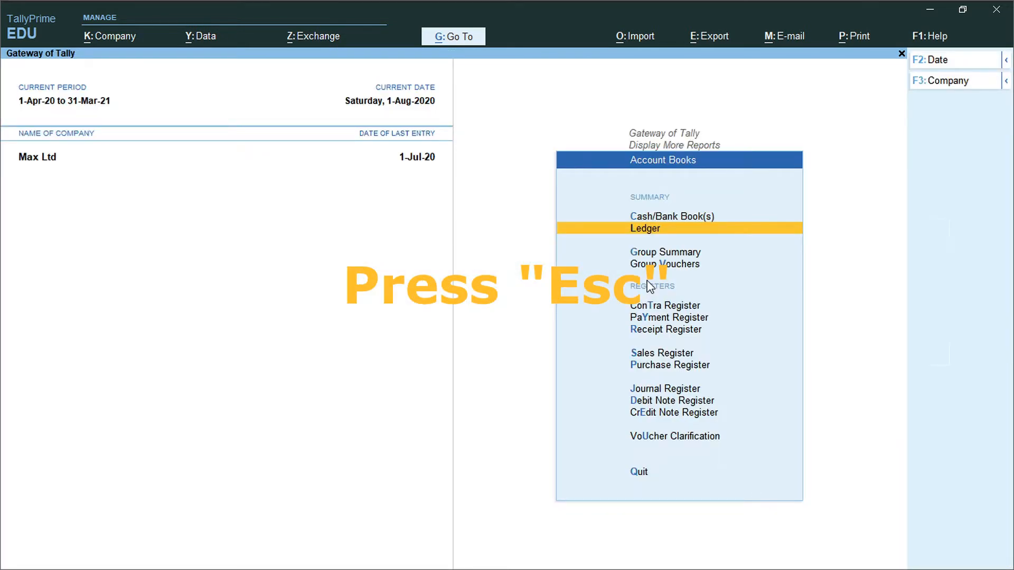
{"action": "key", "text": "Escape"}
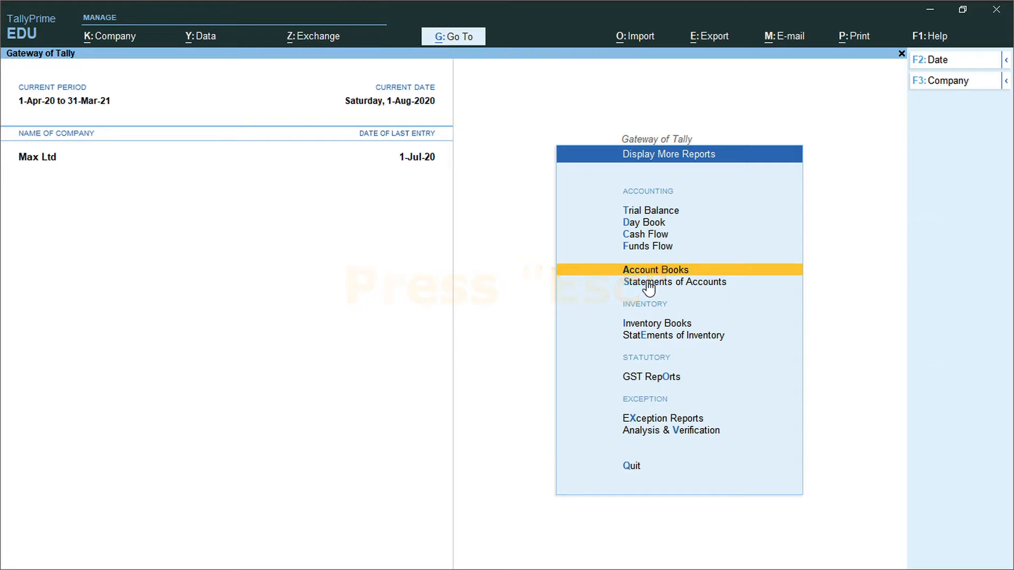
{"action": "key", "text": "Escape"}
{"action": "key", "text": "Up"}
{"action": "key", "text": "Up"}
{"action": "key", "text": "Up"}
{"action": "key", "text": "Up"}
{"action": "key", "text": "Up"}
{"action": "key", "text": "Up"}
{"action": "key", "text": "Up"}
{"action": "key", "text": "Up"}
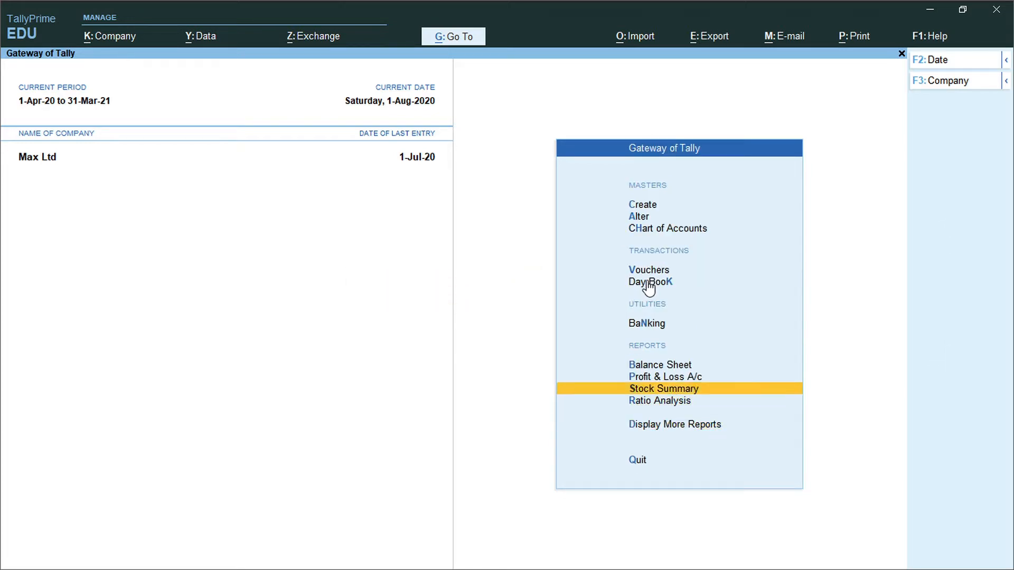
{"action": "key", "text": "Down"}
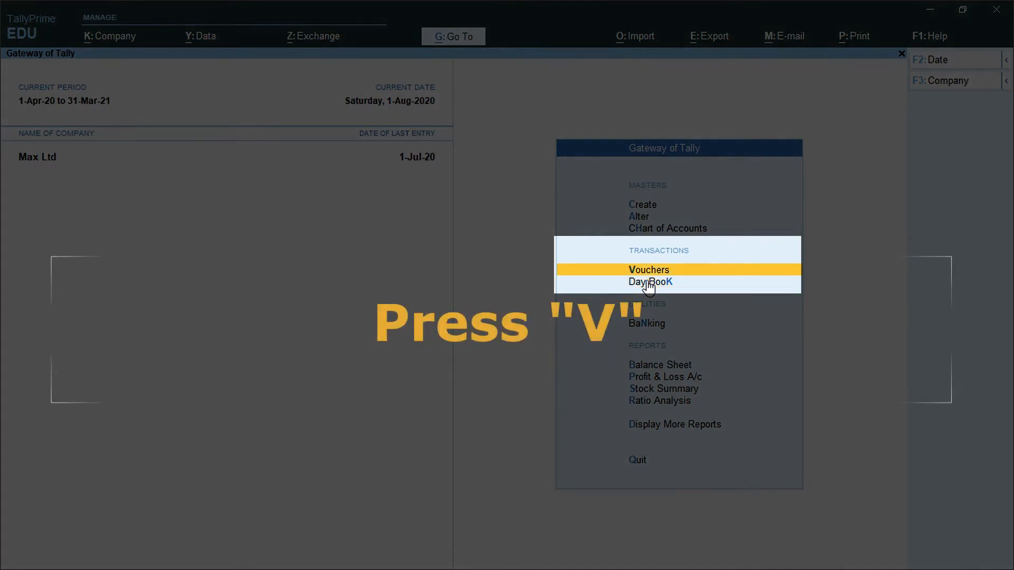
{"action": "key", "text": "v"}
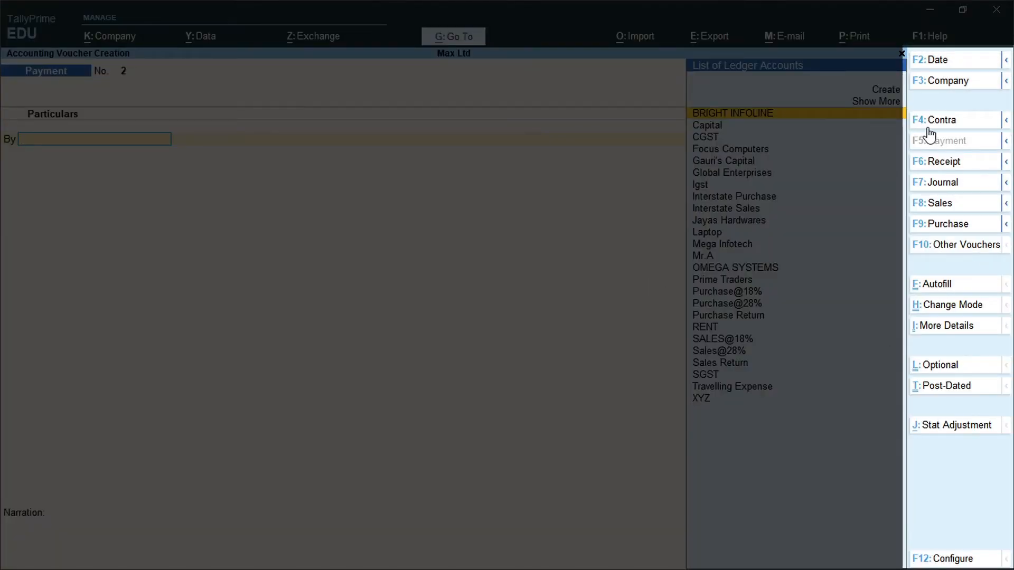
Open the list of other voucher types and show the inactive ones
{"action": "left_click", "coordinate": [951, 251]}
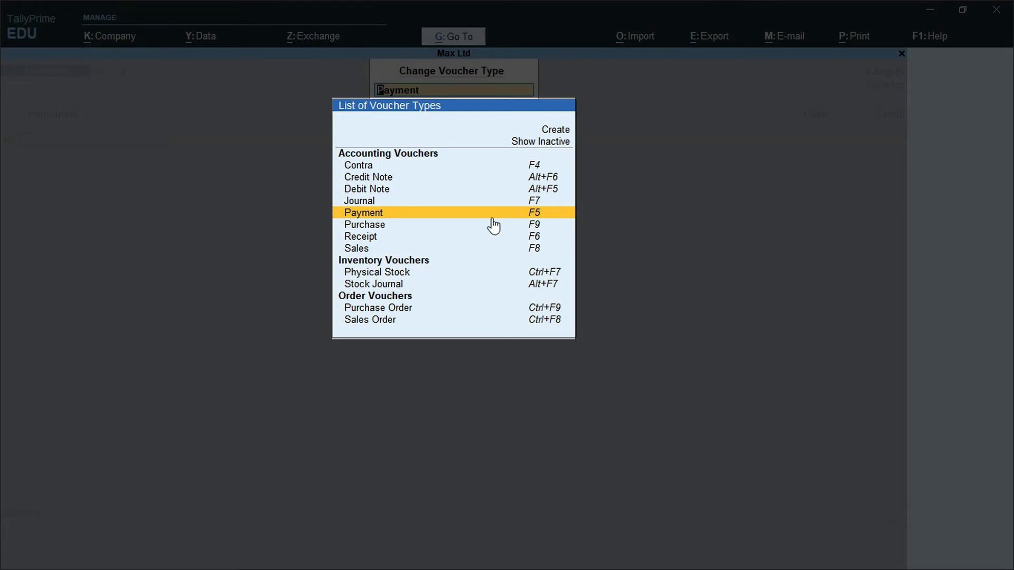
{"action": "key", "text": "Up"}
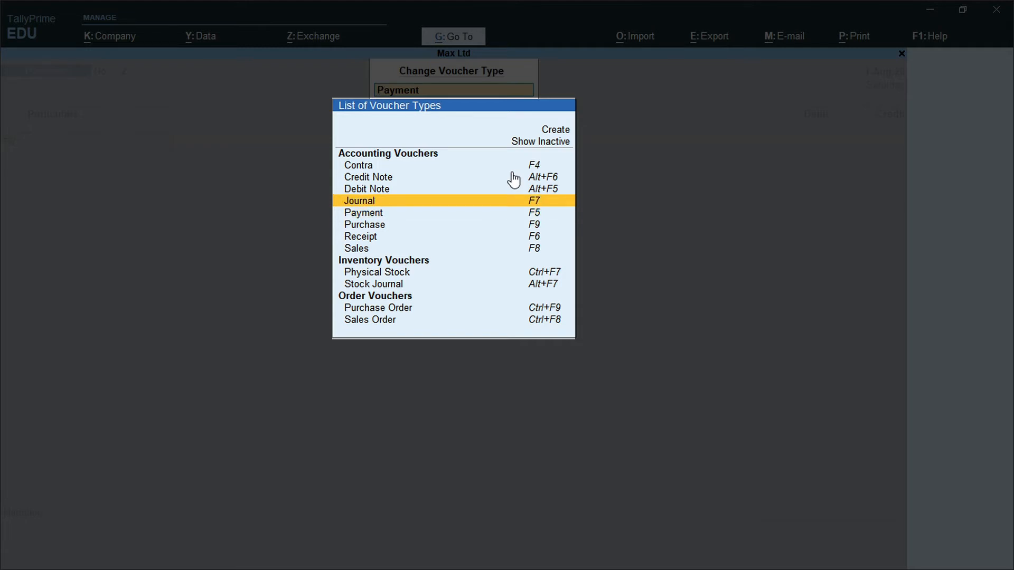
{"action": "key", "text": "Up"}
{"action": "key", "text": "Up"}
{"action": "key", "text": "Up"}
{"action": "key", "text": "Up"}
{"action": "key", "text": "Return"}
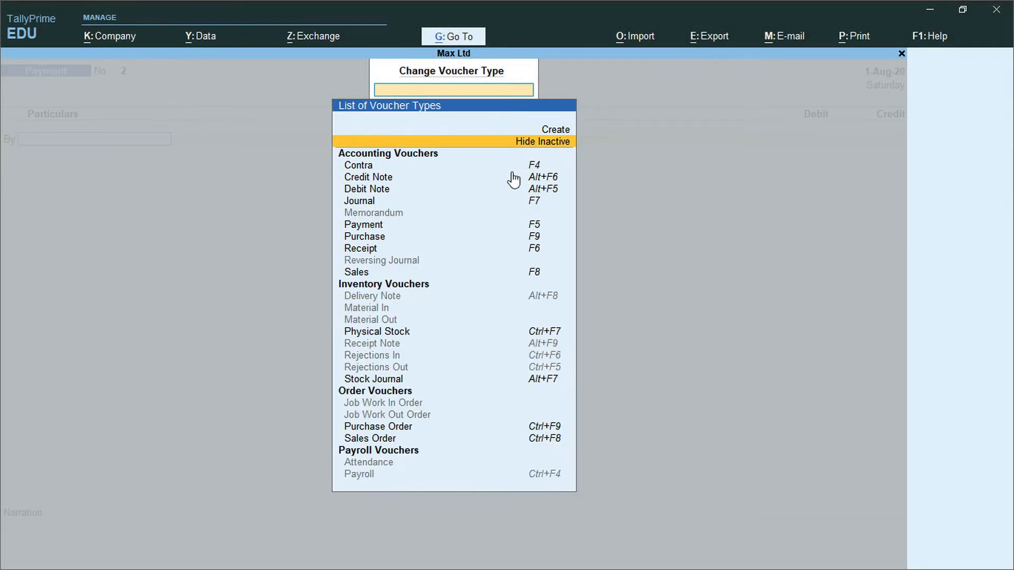
Choose the Receipt Note voucher type under Inventory Vouchers and activate it
{"action": "key", "text": "Down"}
{"action": "key", "text": "Down"}
{"action": "key", "text": "Down"}
{"action": "key", "text": "Down"}
{"action": "key", "text": "Down"}
{"action": "key", "text": "Down"}
{"action": "key", "text": "Down"}
{"action": "key", "text": "Down"}
{"action": "key", "text": "Down"}
{"action": "key", "text": "Down"}
{"action": "key", "text": "Down"}
{"action": "key", "text": "Down"}
{"action": "key", "text": "Down"}
{"action": "key", "text": "Down"}
{"action": "key", "text": "Down"}
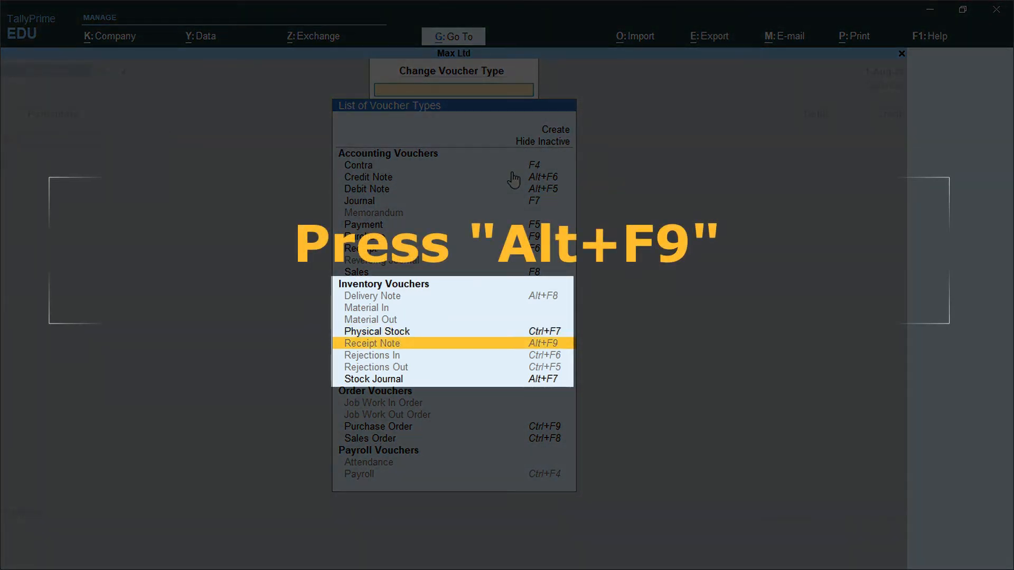
{"action": "key", "text": "alt+F9"}
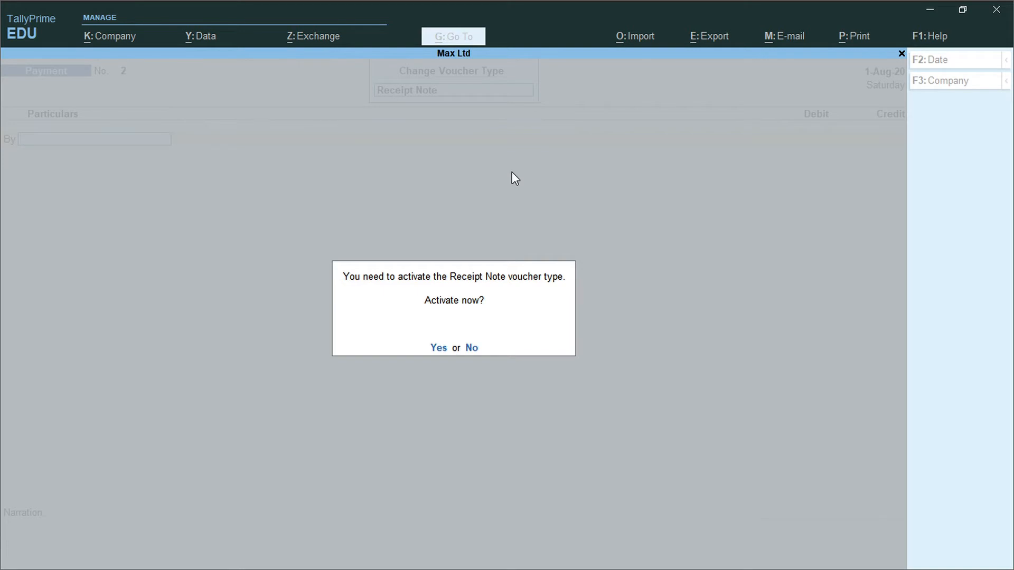
{"action": "key", "text": "y"}
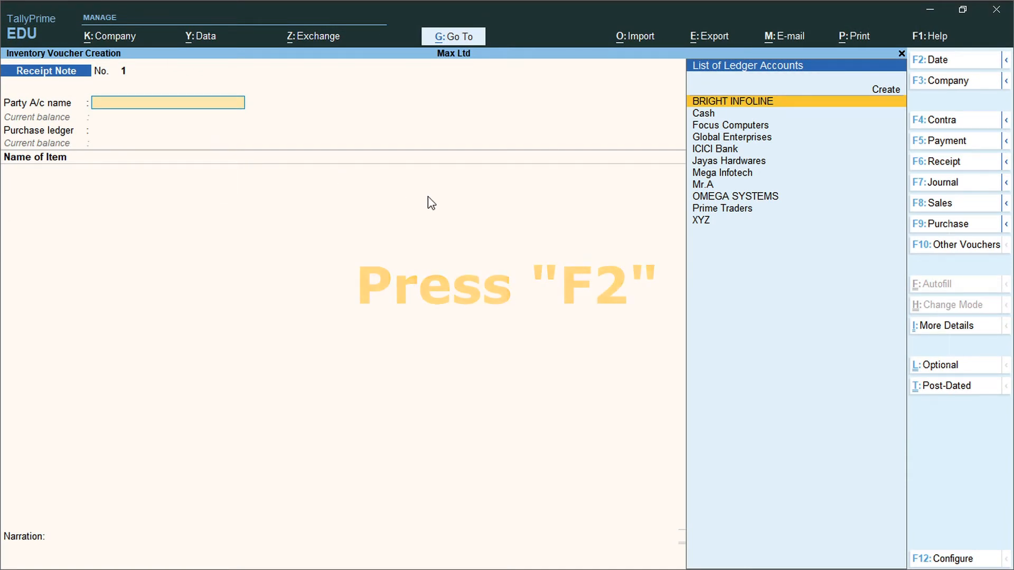
Date the receipt note 1-8-2020 and choose Prime Traders as the party account
{"action": "key", "text": "F2"}
{"action": "type", "text": "1"}
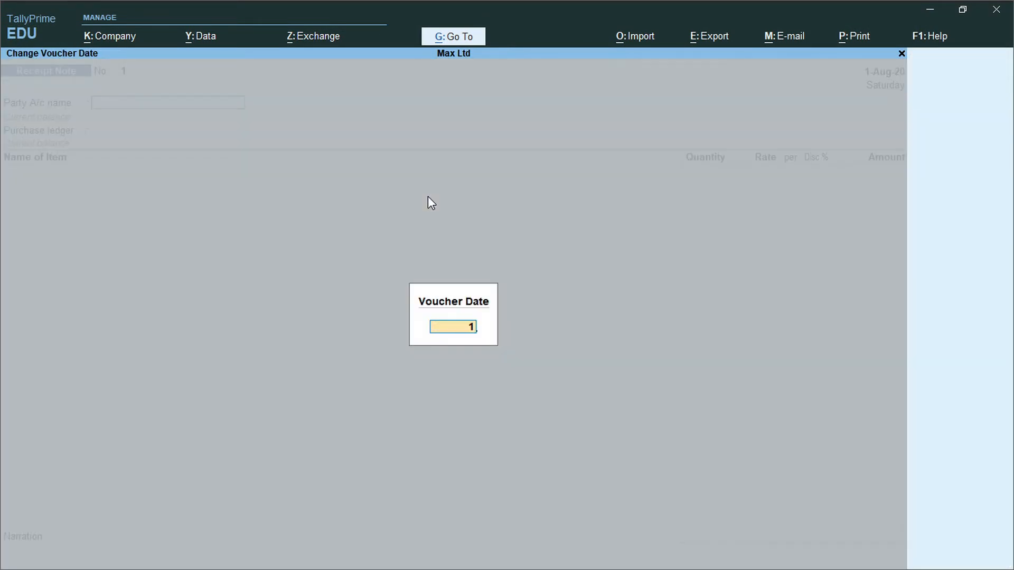
{"action": "type", "text": ".8.2020"}
{"action": "key", "text": "Return"}
{"action": "type", "text": "Pri"}
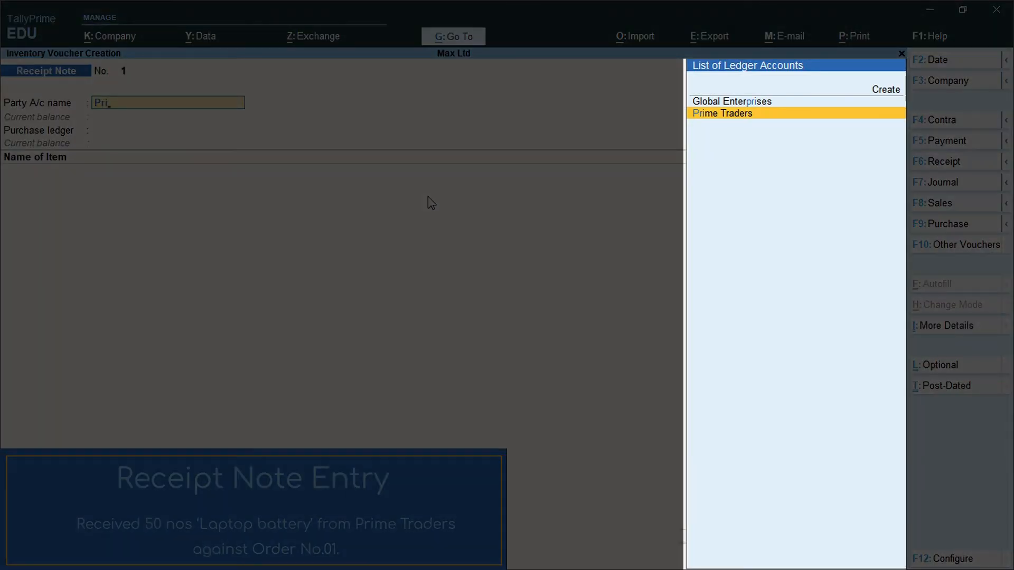
{"action": "key", "text": "Return"}
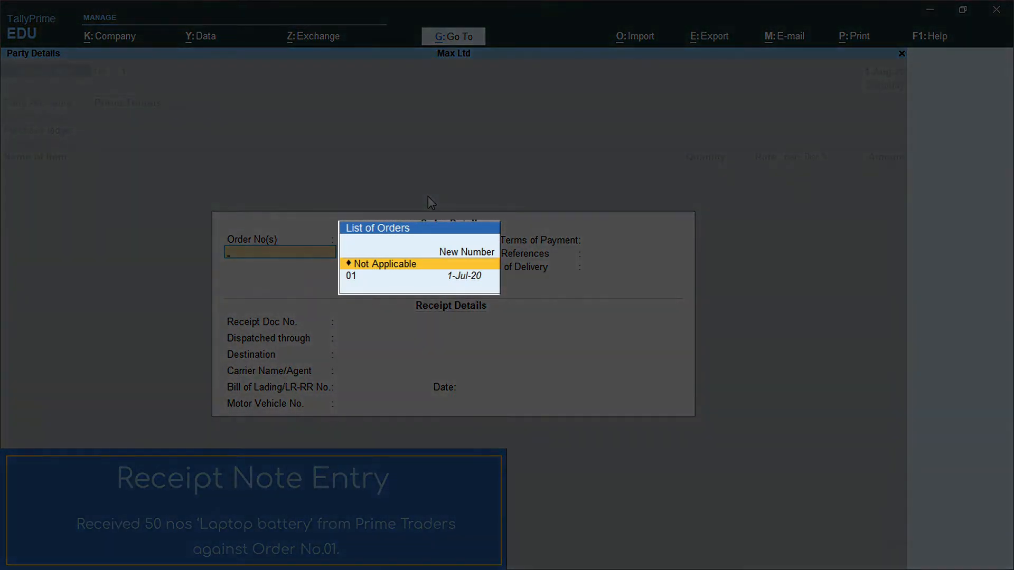
Link the receipt note to the Prime Traders order dated 1-Jul-20 and end the order list
{"action": "key", "text": "Down"}
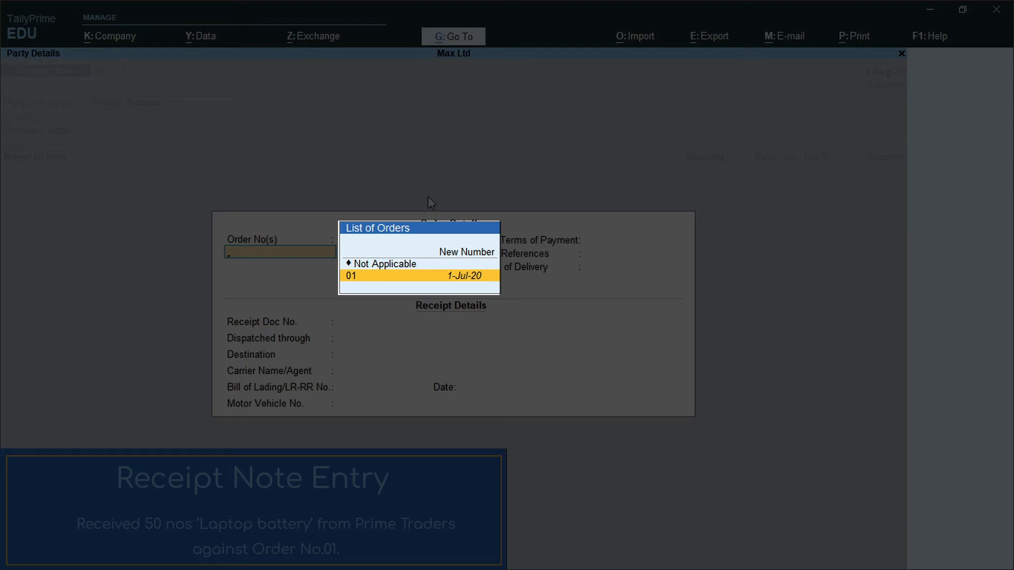
{"action": "key", "text": "Up"}
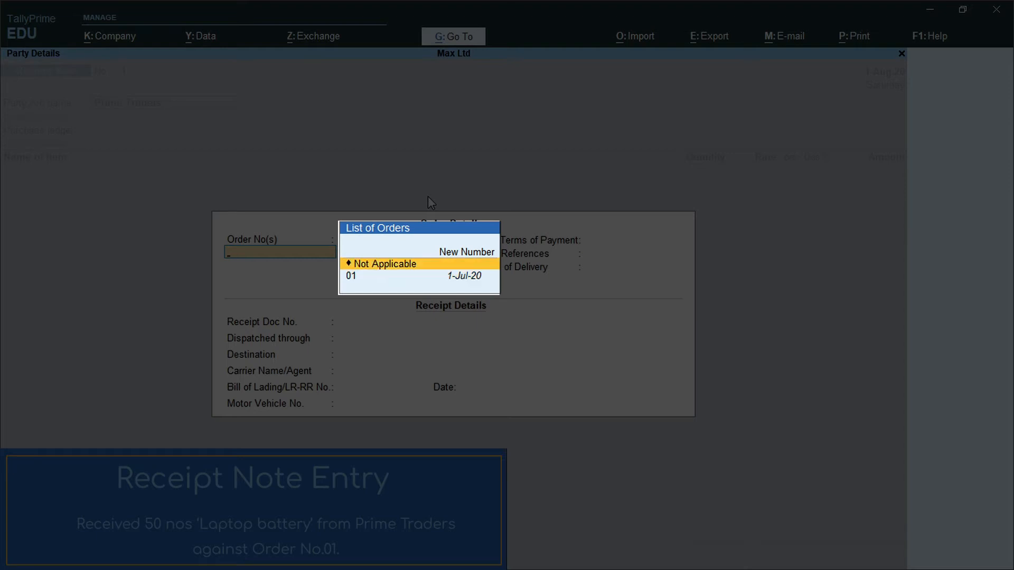
{"action": "key", "text": "Down"}
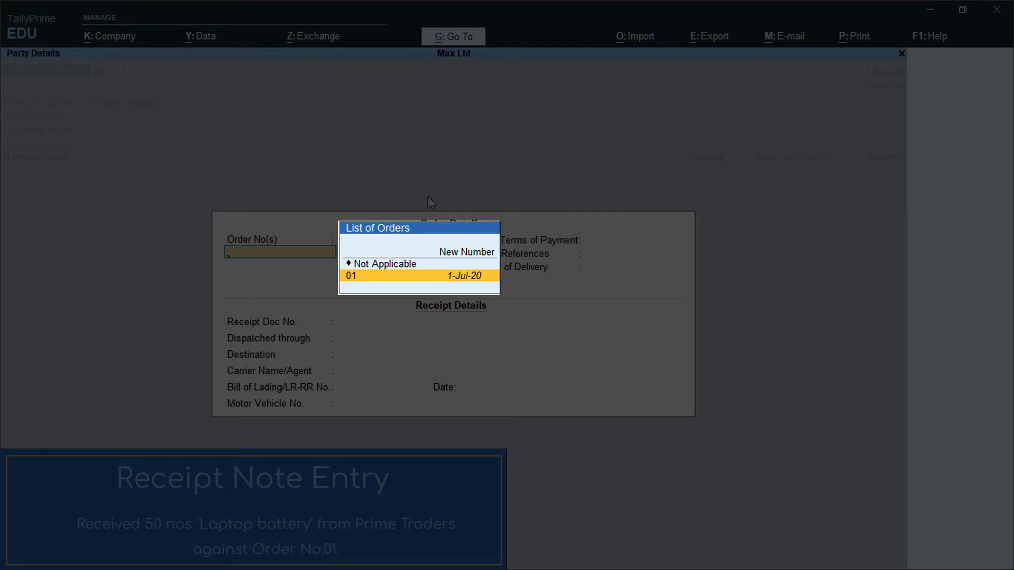
{"action": "key", "text": "Return"}
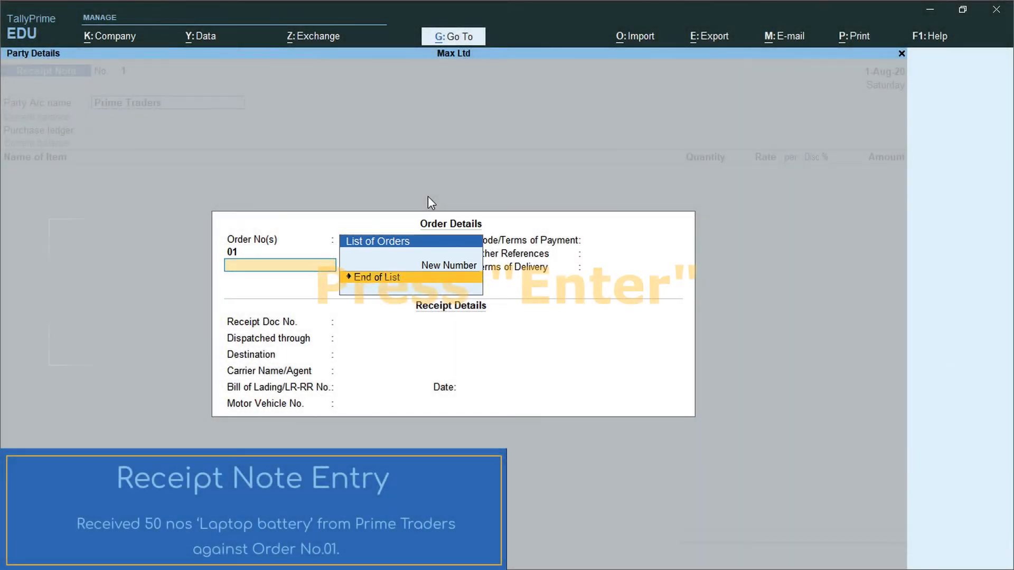
{"action": "key", "text": "Return"}
{"action": "key", "text": "Return"}
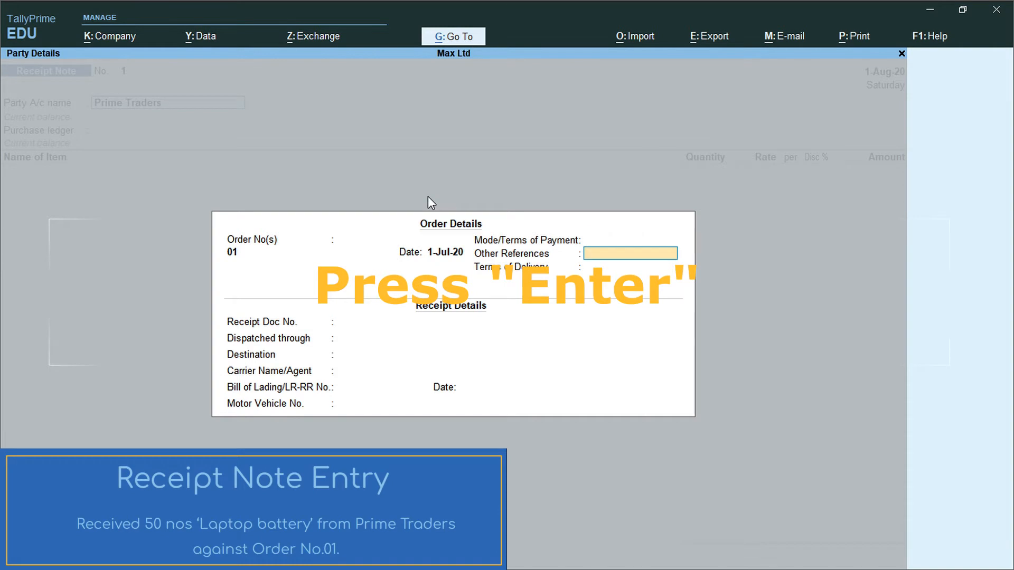
Leave the remaining order and receipt details blank and accept the party details for Prime Traders
{"action": "key", "text": "Return"}
{"action": "key", "text": "Return"}
{"action": "key", "text": "Return"}
{"action": "key", "text": "Return"}
{"action": "key", "text": "Return"}
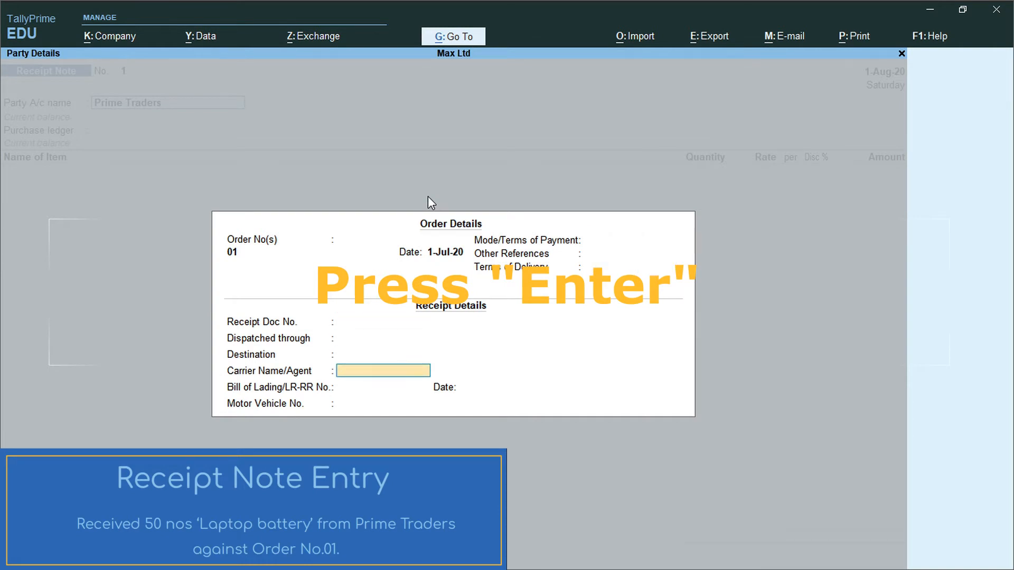
{"action": "key", "text": "Return"}
{"action": "key", "text": "Return"}
{"action": "key", "text": "Return"}
{"action": "key", "text": "Return"}
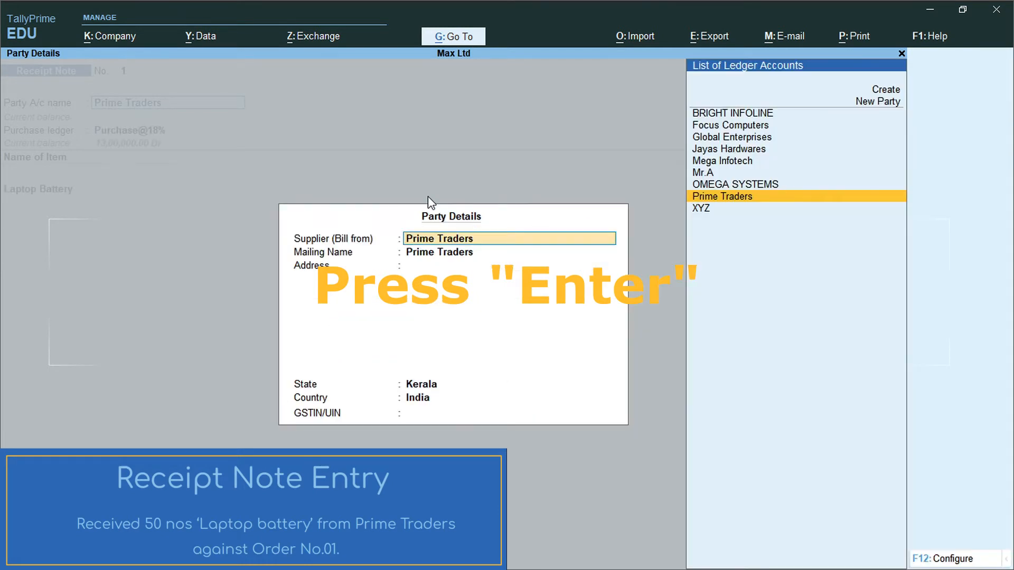
{"action": "key", "text": "ctrl+a"}
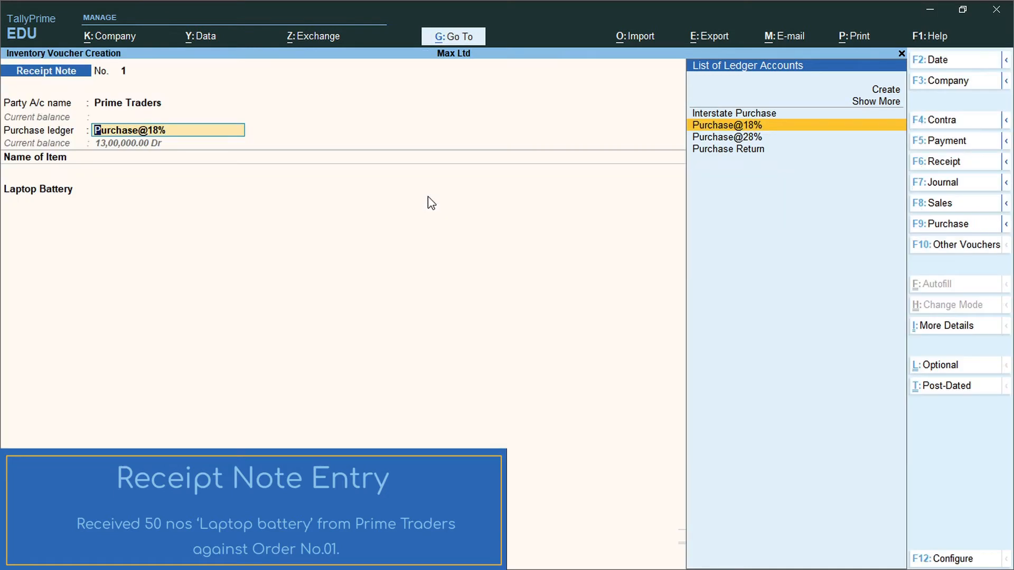
Keep Purchase@18% as the purchase ledger and choose tracking number 1 in the Laptop Battery item allocation
{"action": "key", "text": "Return"}
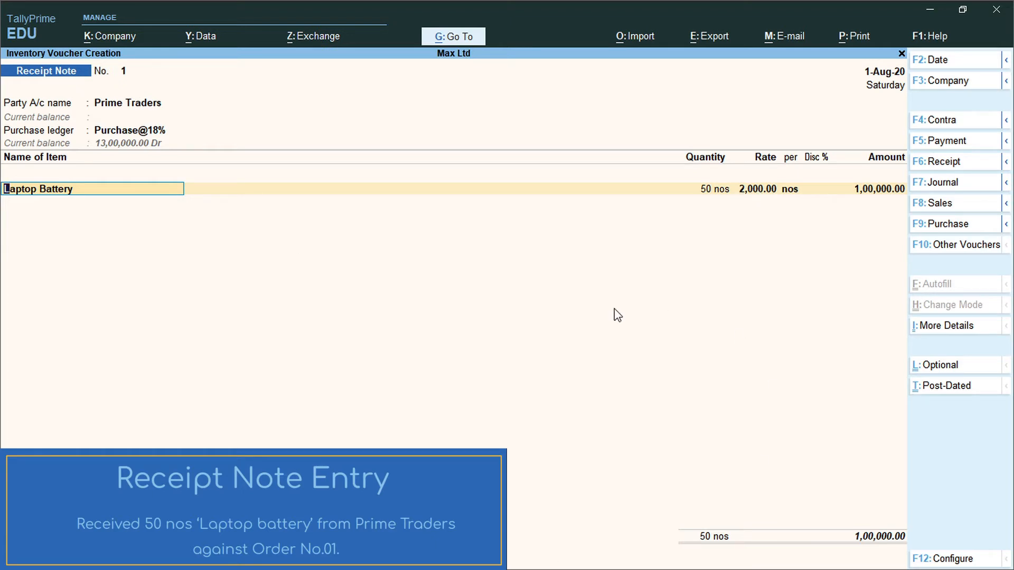
{"action": "key", "text": "Return"}
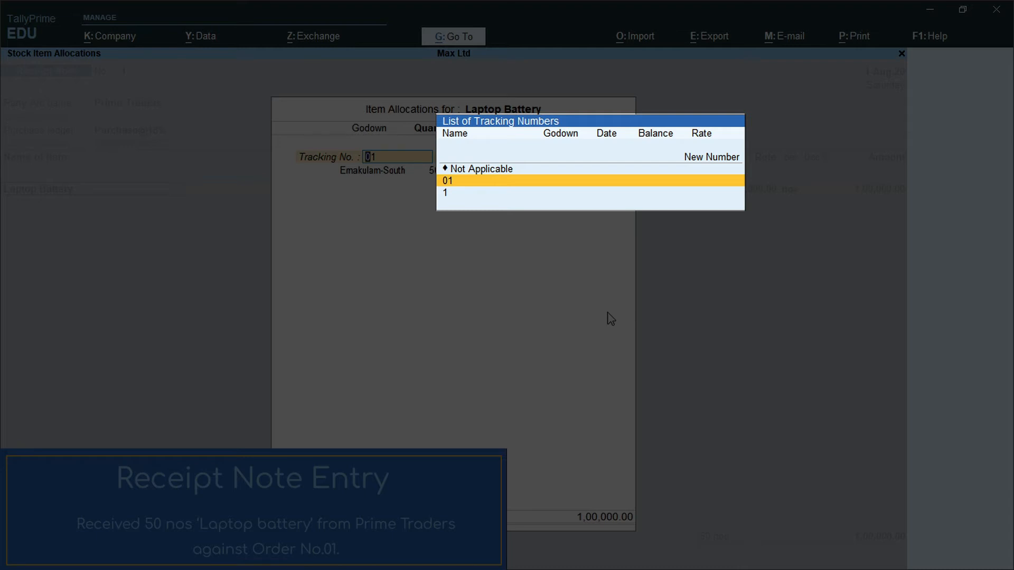
{"action": "key", "text": "Down"}
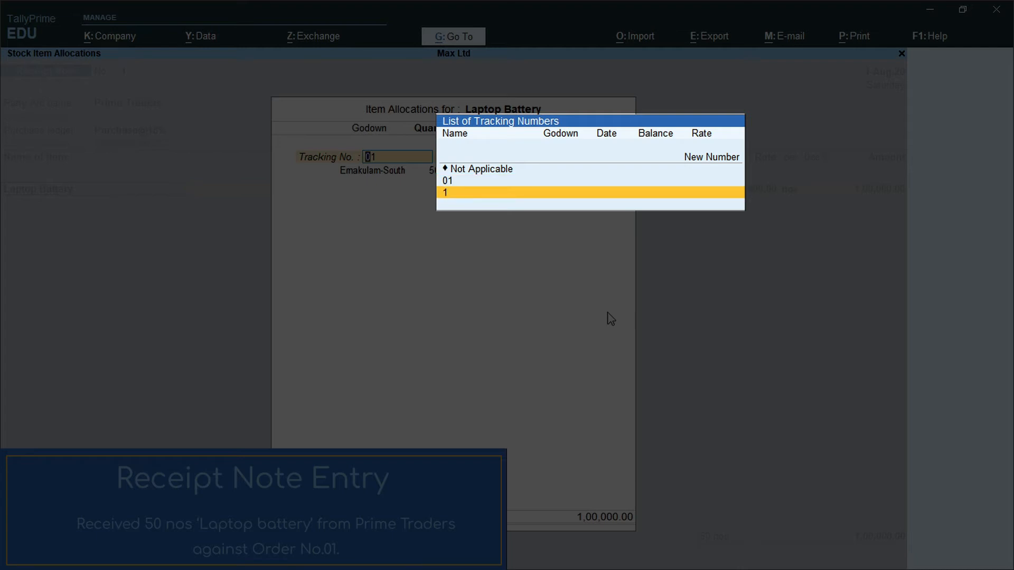
{"action": "key", "text": "Up"}
{"action": "key", "text": "Up"}
{"action": "key", "text": "Up"}
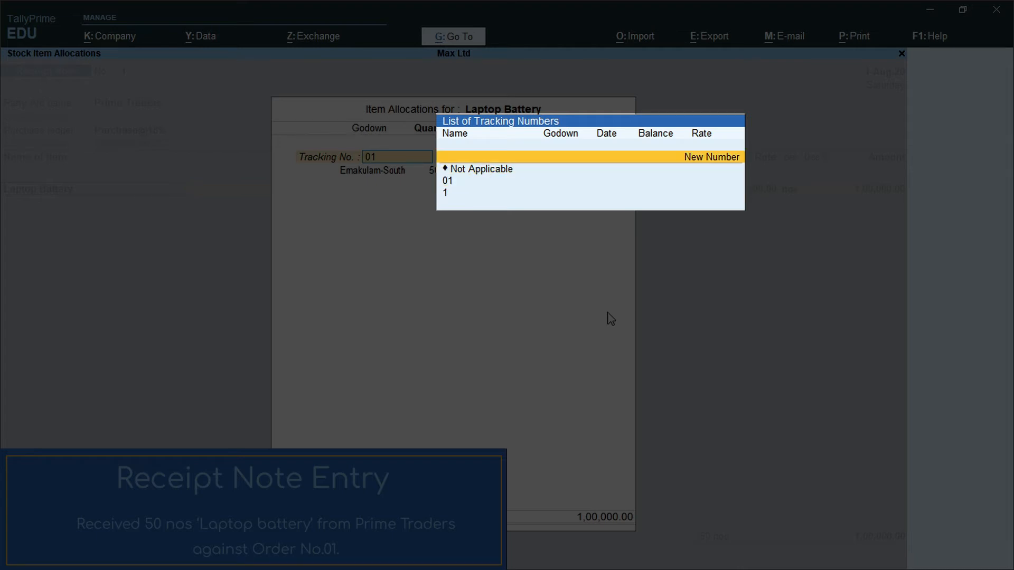
{"action": "key", "text": "Down"}
{"action": "key", "text": "Down"}
{"action": "key", "text": "Down"}
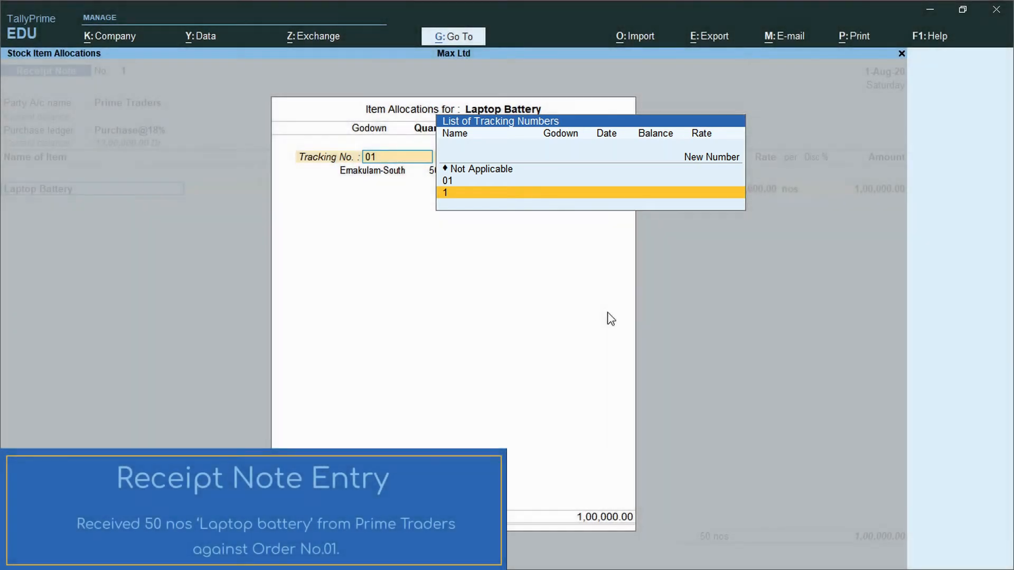
{"action": "key", "text": "Return"}
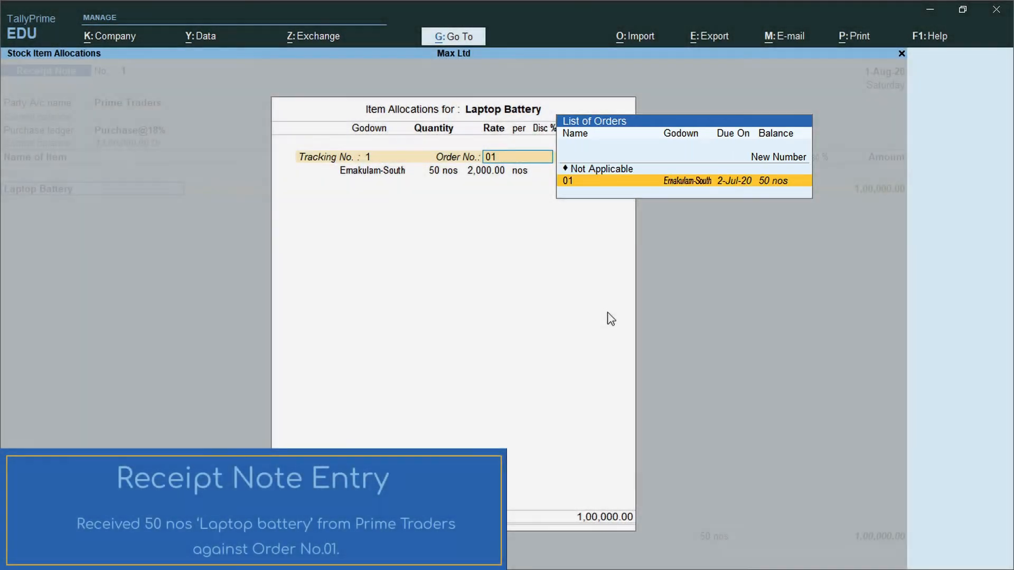
Allocate 50 nos Laptop Battery at 2,000.00 in Ernakulam-South against the order due 2-Jul-20 and complete the item line
{"action": "key", "text": "Return"}
{"action": "key", "text": "Return"}
{"action": "key", "text": "Return"}
{"action": "key", "text": "Return"}
{"action": "key", "text": "Return"}
{"action": "key", "text": "Return"}
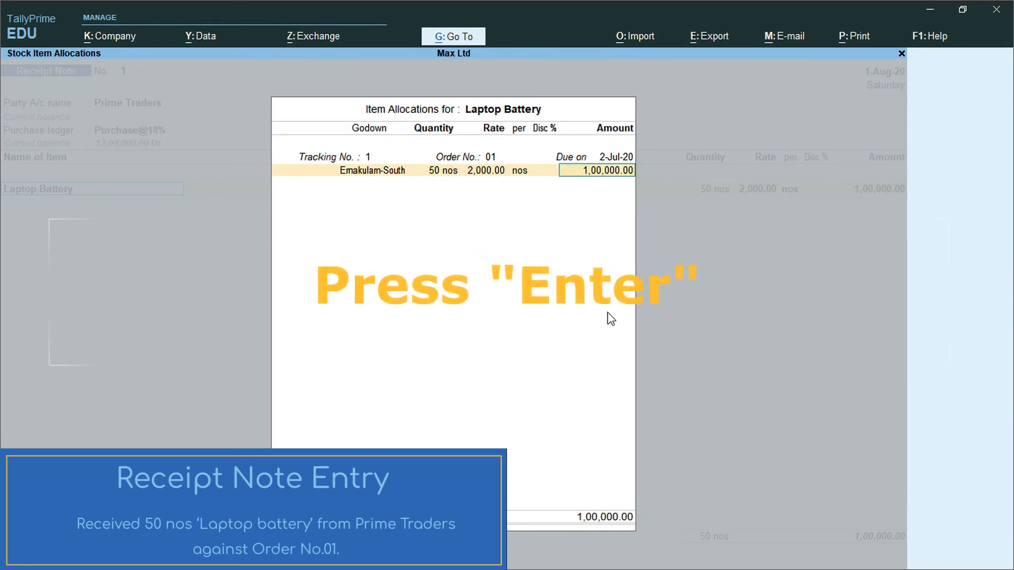
{"action": "key", "text": "Return"}
{"action": "key", "text": "Return"}
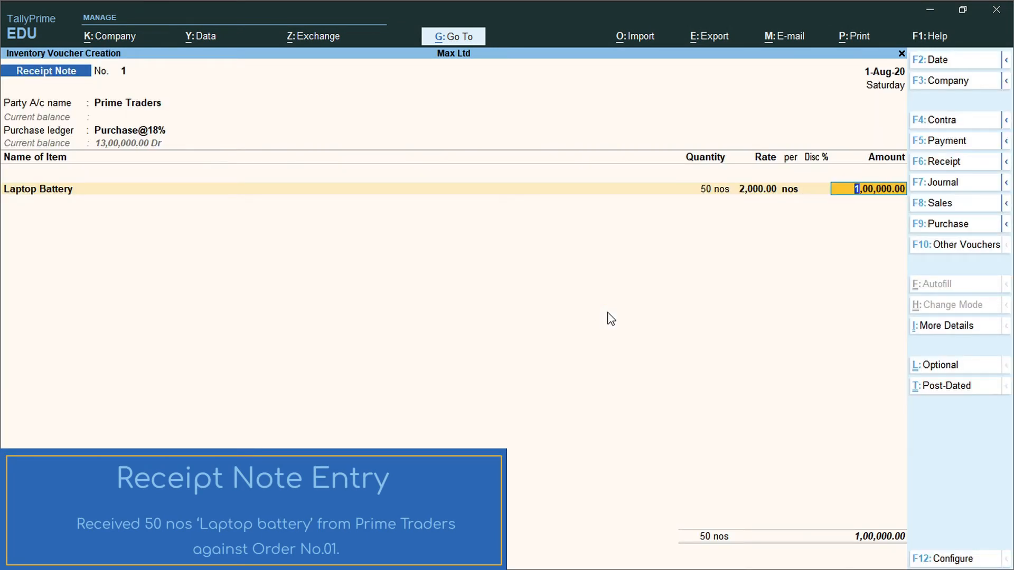
{"action": "key", "text": "Return"}
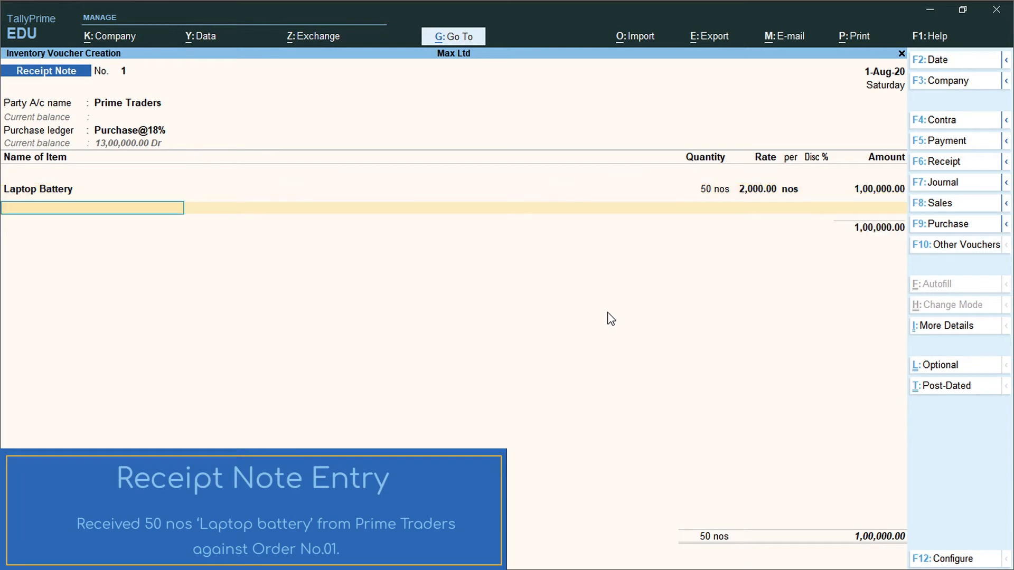
Save the receipt note and return to the Gateway of Tally
{"action": "key", "text": "ctrl"}
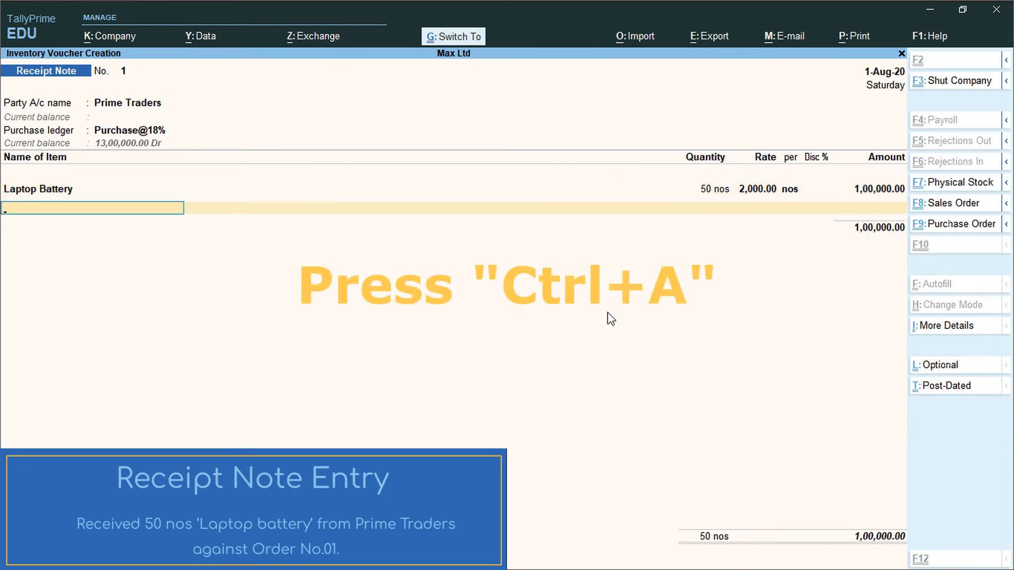
{"action": "key", "text": "ctrl+a"}
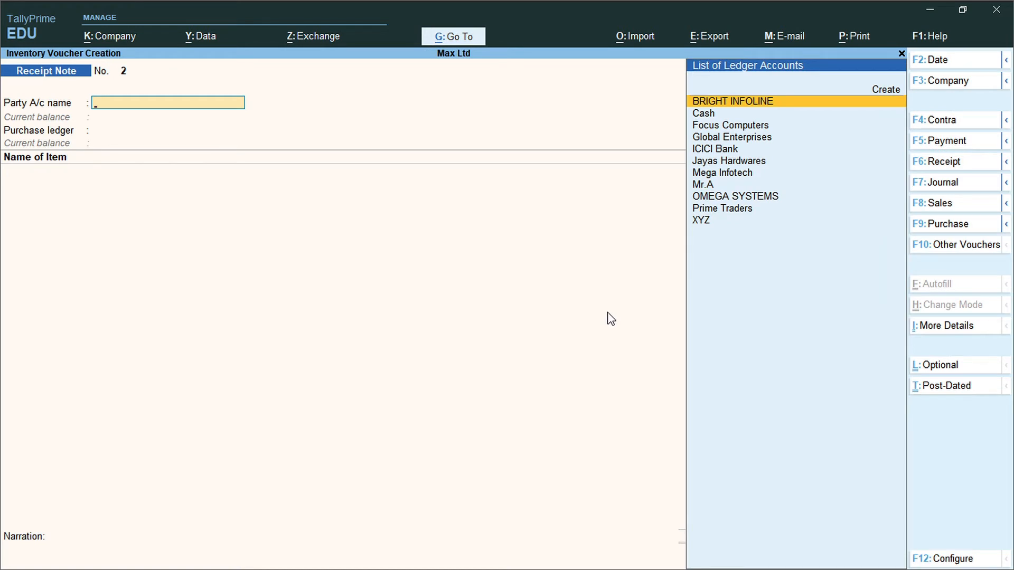
{"action": "key", "text": "Escape"}
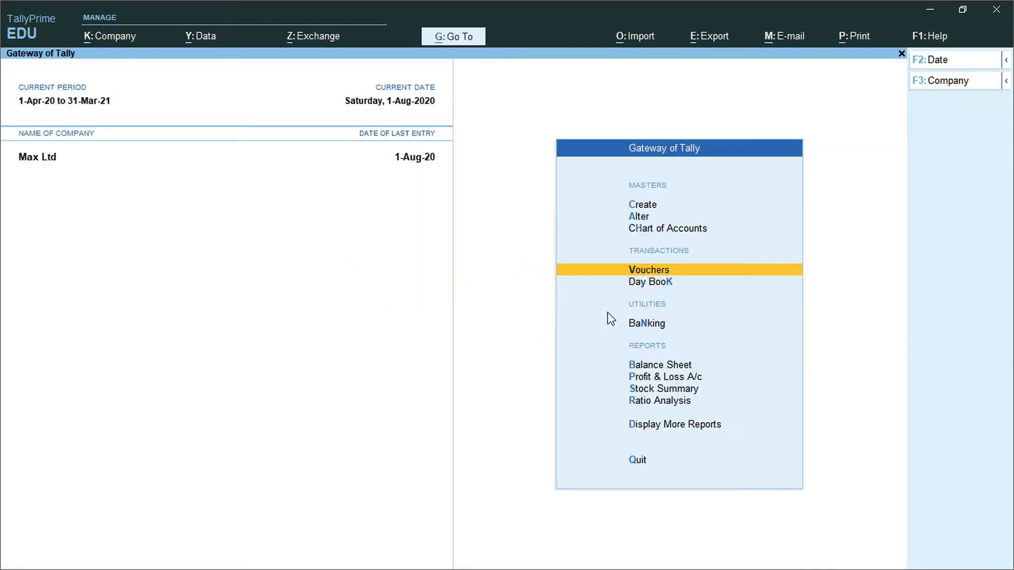
Check the Laptop Battery stock under Laptop Peripherals in the Stock Summary, and return to the Gateway of Tally
{"action": "key", "text": "s"}
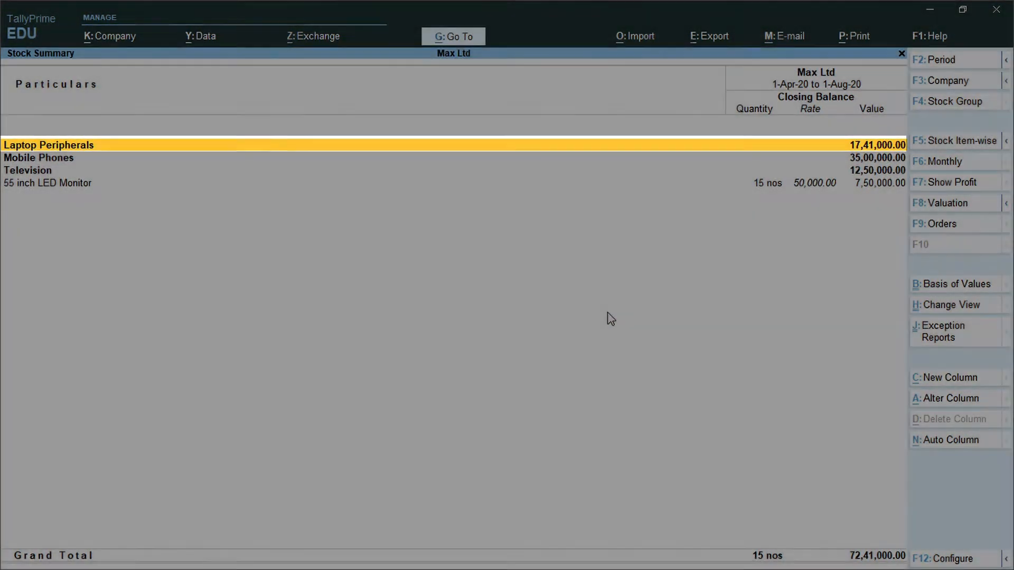
{"action": "key", "text": "Return"}
{"action": "key", "text": "Down"}
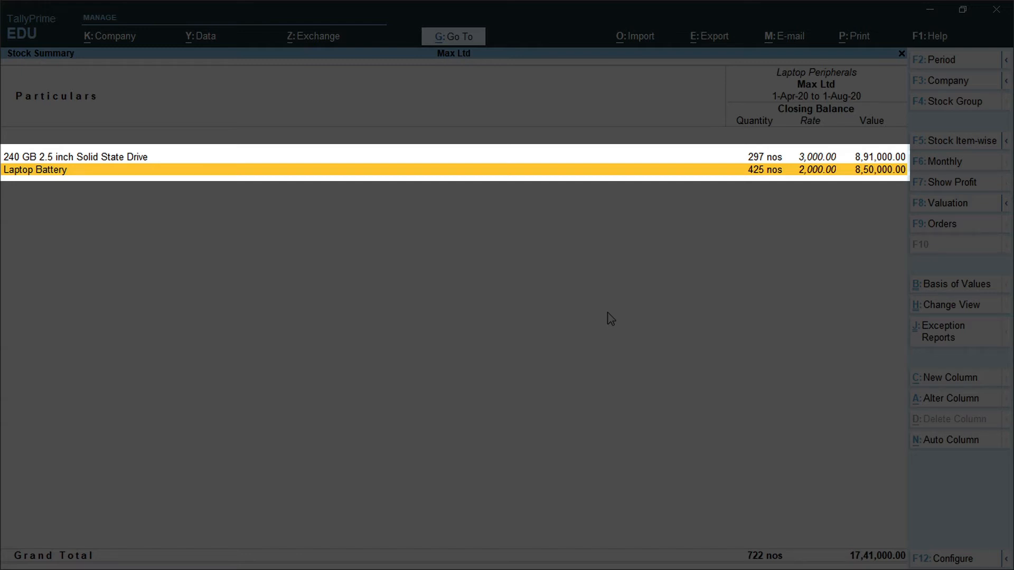
{"action": "key", "text": "Escape"}
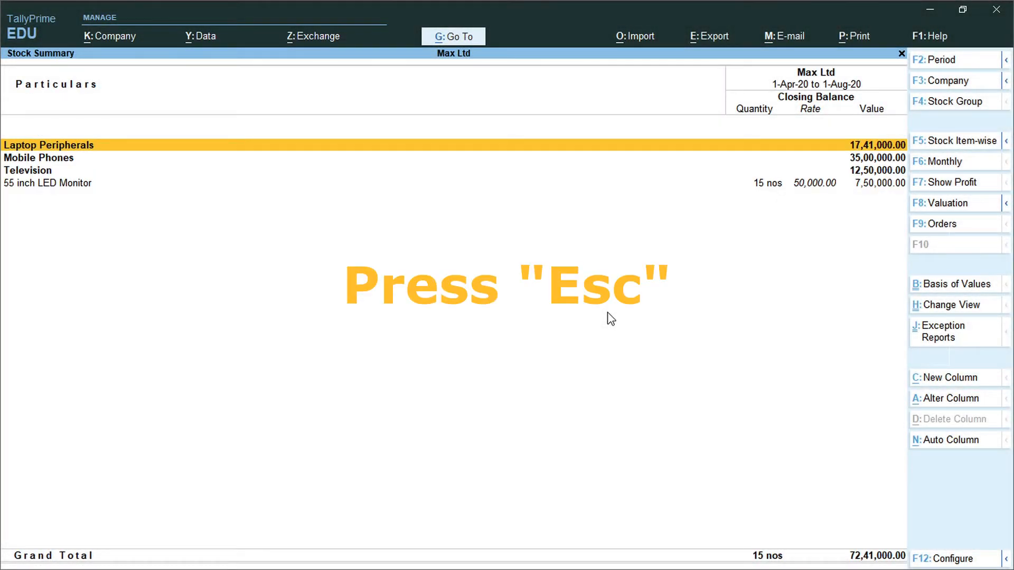
{"action": "key", "text": "Escape"}
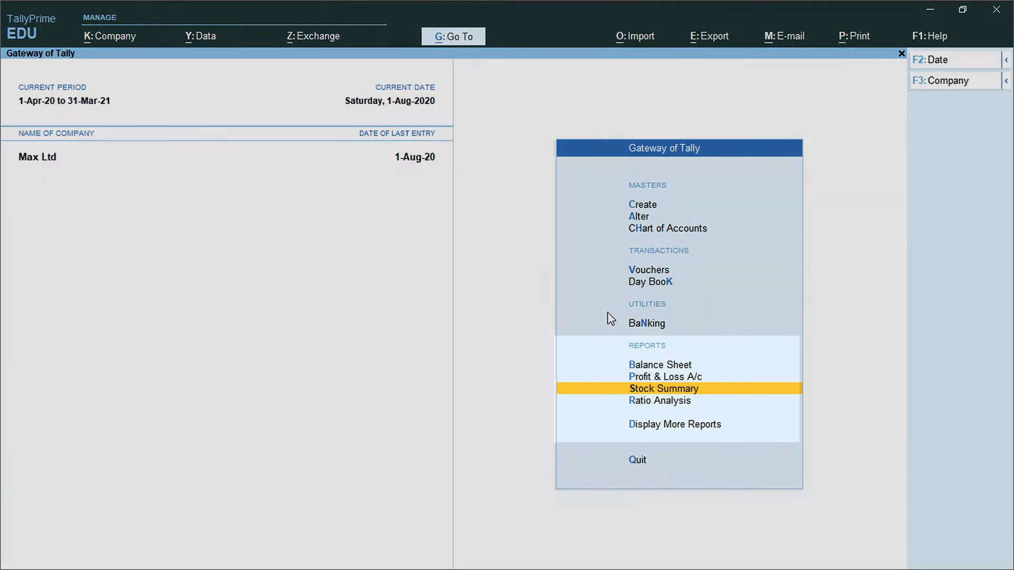
Open the ledger report of Prime Traders from the account books
{"action": "key", "text": "d"}
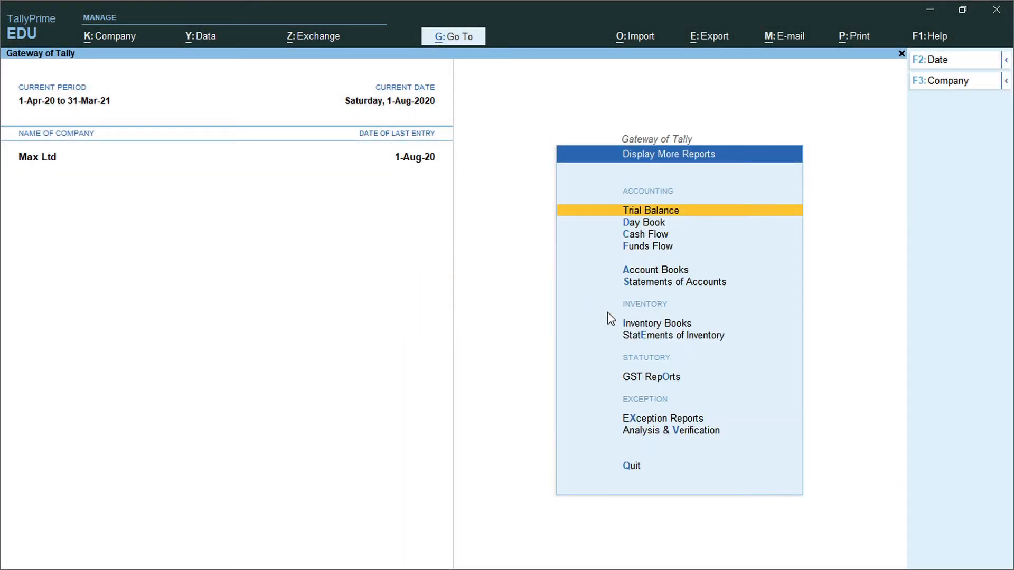
{"action": "key", "text": "Down"}
{"action": "key", "text": "Down"}
{"action": "key", "text": "a"}
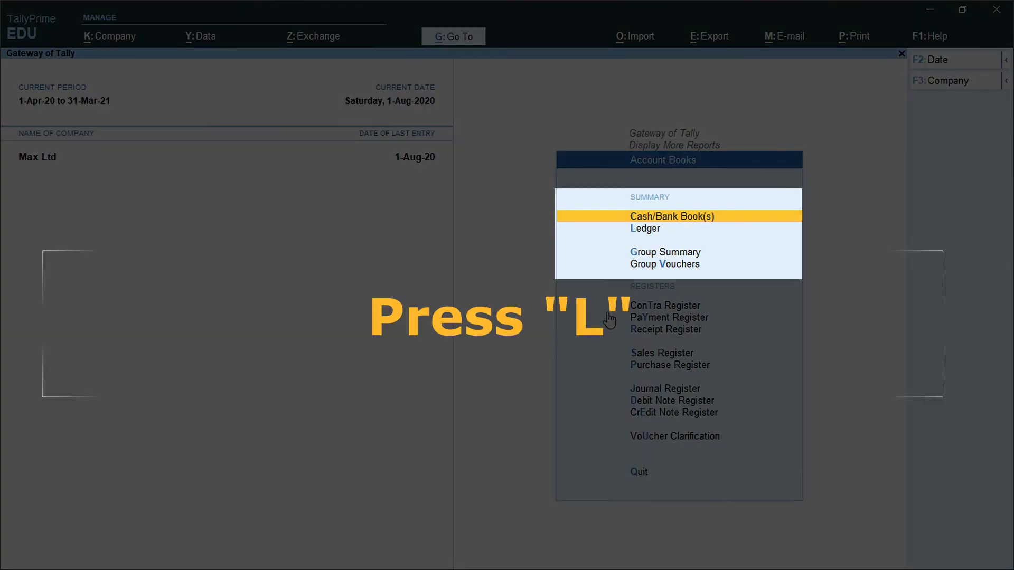
{"action": "type", "text": "l"}
{"action": "type", "text": "Prim"}
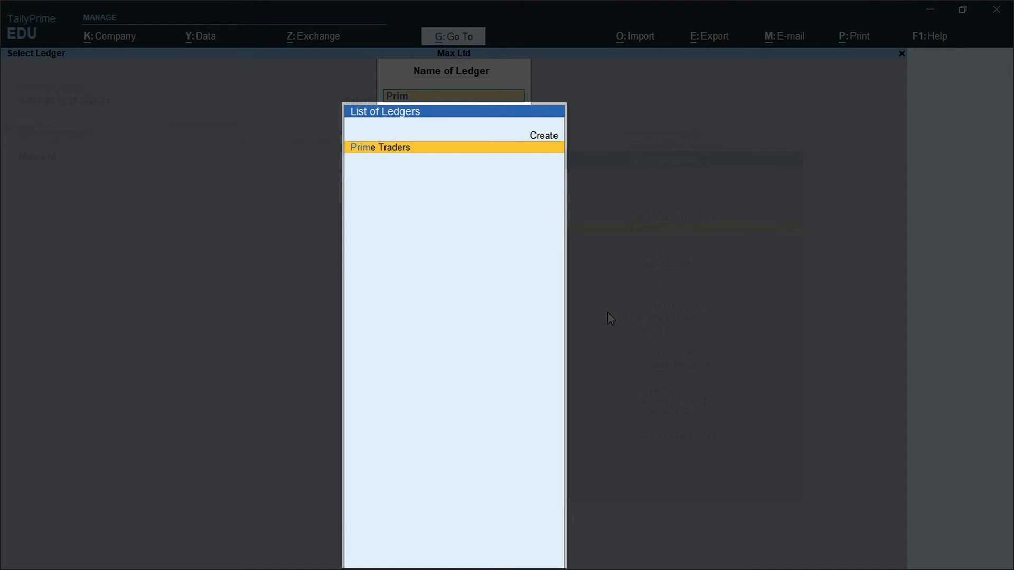
{"action": "key", "text": "Return"}
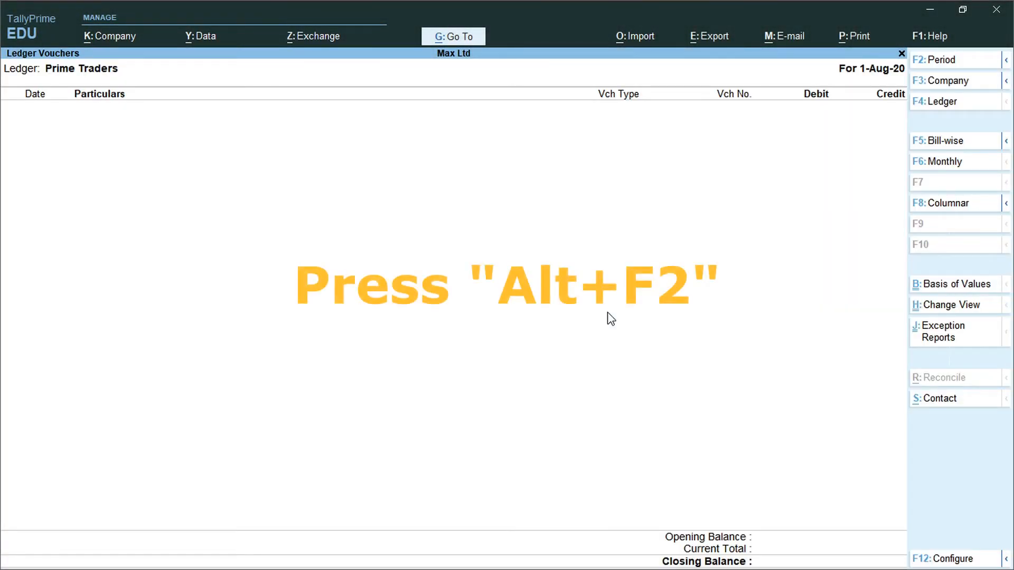
Set the Prime Traders ledger report period from 1-4-2020 to 1-3-2021
{"action": "key", "text": "alt+F2"}
{"action": "type", "text": "1.4.2020"}
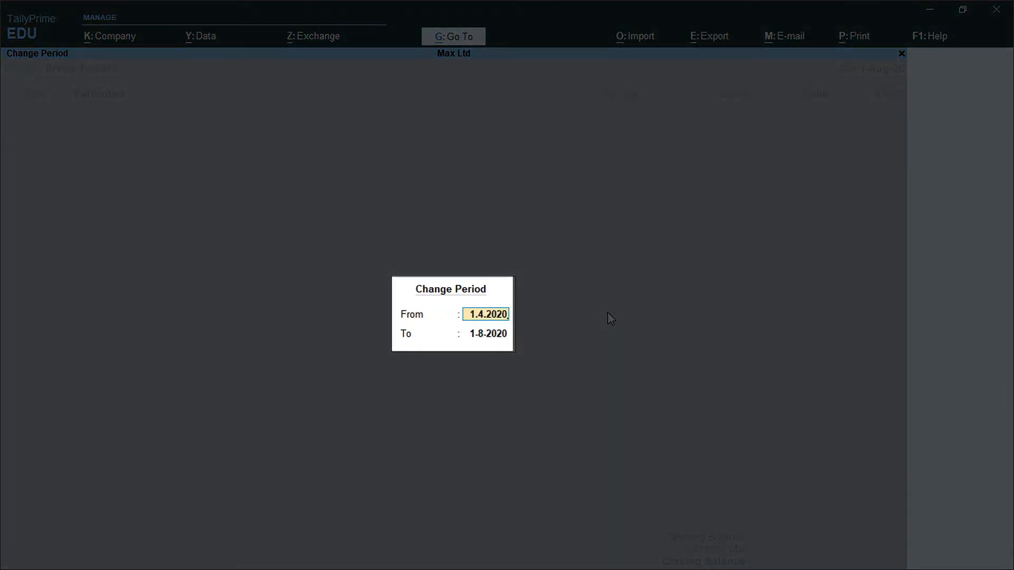
{"action": "key", "text": "Return"}
{"action": "type", "text": "1.3"}
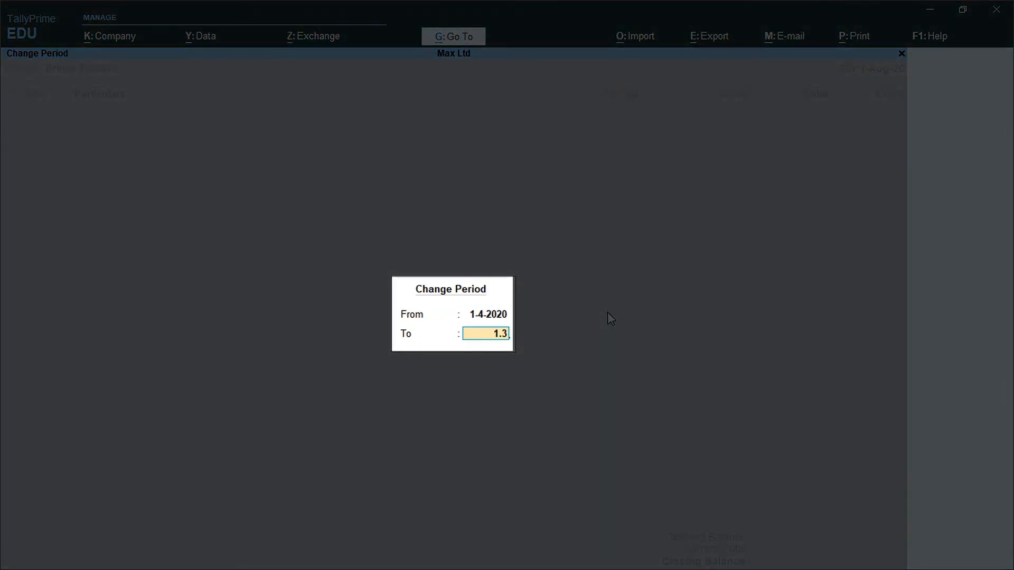
{"action": "type", "text": ".2021"}
{"action": "key", "text": "Return"}
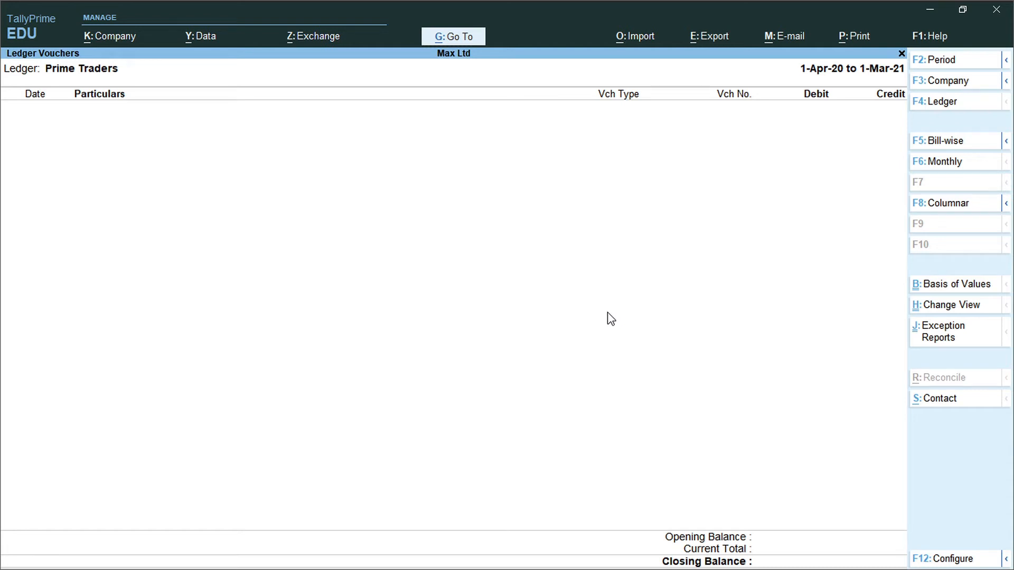
Leave the Prime Traders ledger report and start creating another voucher from the Gateway of Tally
{"action": "key", "text": "Escape"}
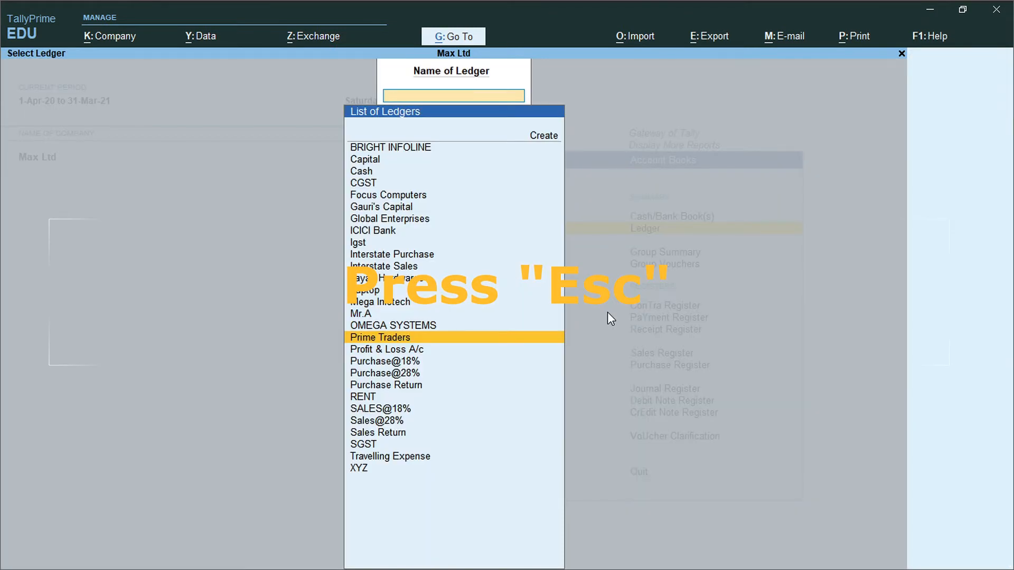
{"action": "key", "text": "Escape"}
{"action": "key", "text": "Escape"}
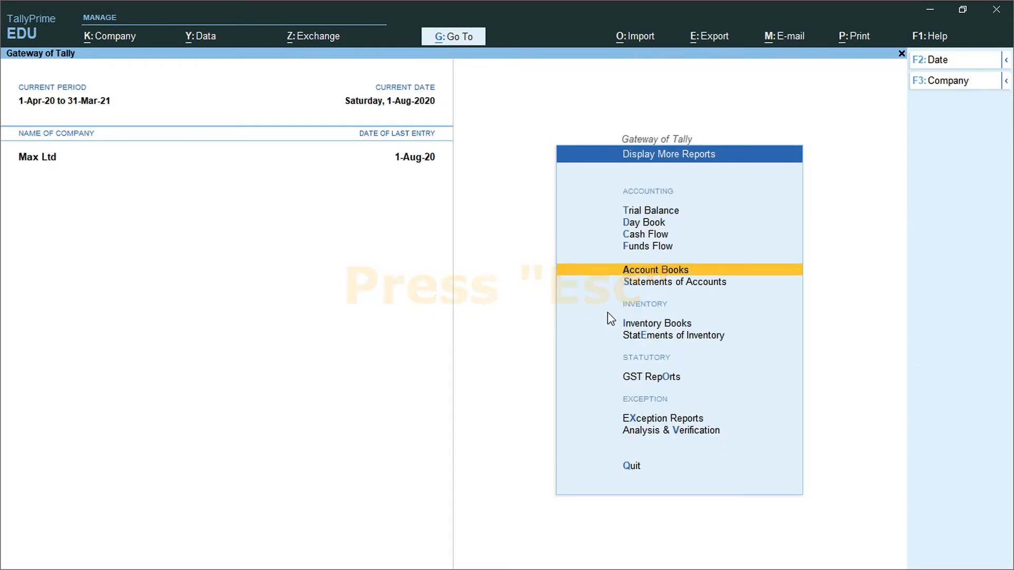
{"action": "key", "text": "Escape"}
{"action": "key", "text": "Up"}
{"action": "key", "text": "Up"}
{"action": "key", "text": "Up"}
{"action": "key", "text": "Up"}
{"action": "key", "text": "Up"}
{"action": "key", "text": "Up"}
{"action": "key", "text": "Up"}
{"action": "key", "text": "Up"}
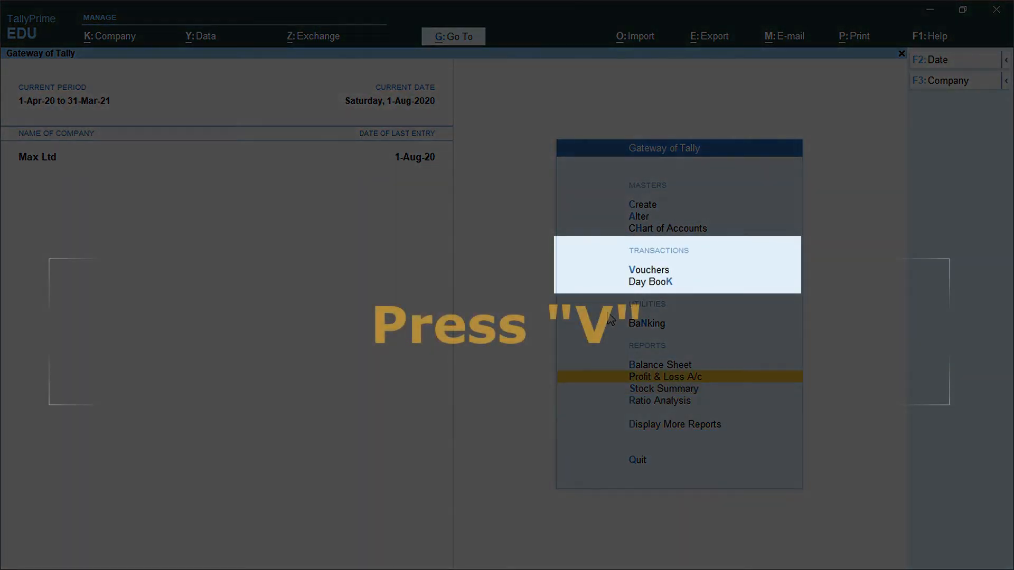
{"action": "key", "text": "v"}
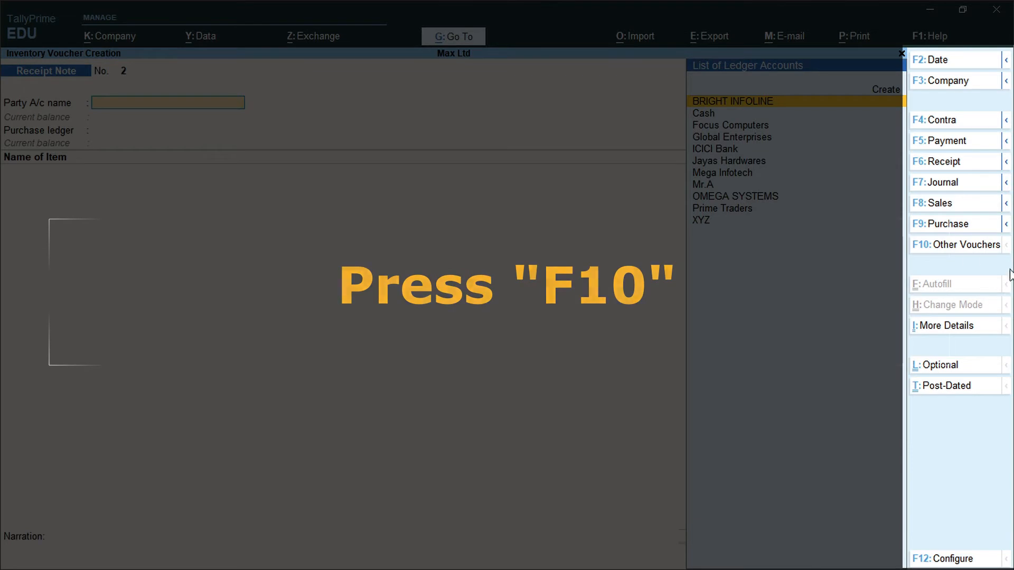
Bring up the list of other voucher types and show the inactive ones
{"action": "left_click", "coordinate": [956, 245]}
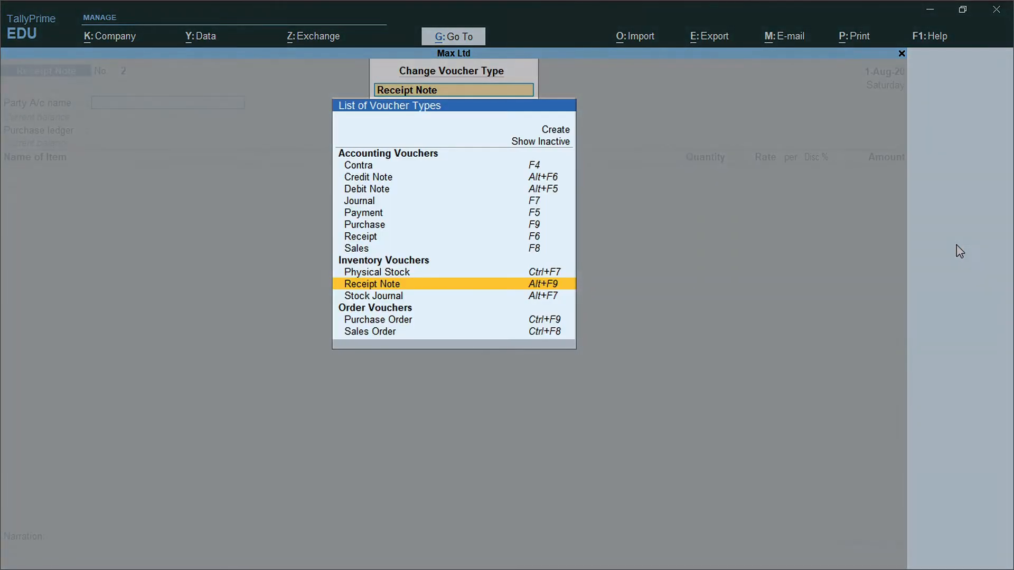
{"action": "key", "text": "Up"}
{"action": "key", "text": "Up"}
{"action": "key", "text": "Up"}
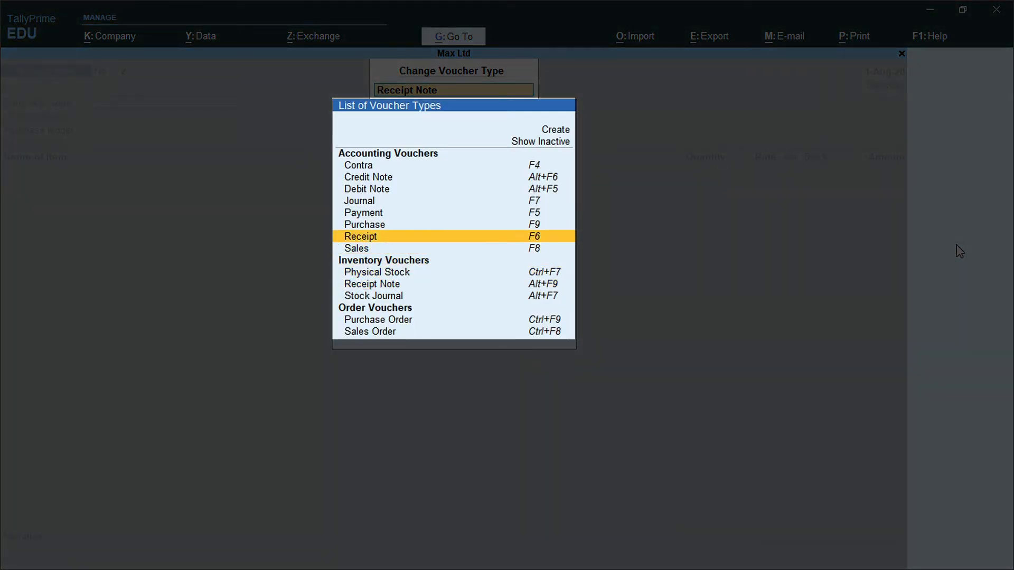
{"action": "key", "text": "Up"}
{"action": "key", "text": "Up"}
{"action": "key", "text": "Up"}
{"action": "key", "text": "Up"}
{"action": "key", "text": "Up"}
{"action": "key", "text": "Up"}
{"action": "key", "text": "Up"}
{"action": "key", "text": "Up"}
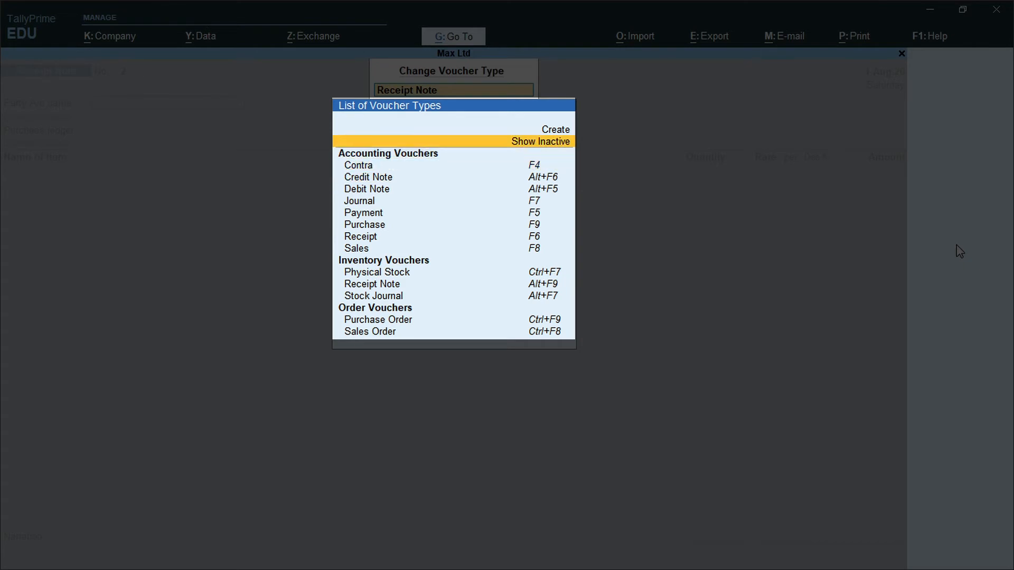
{"action": "key", "text": "Return"}
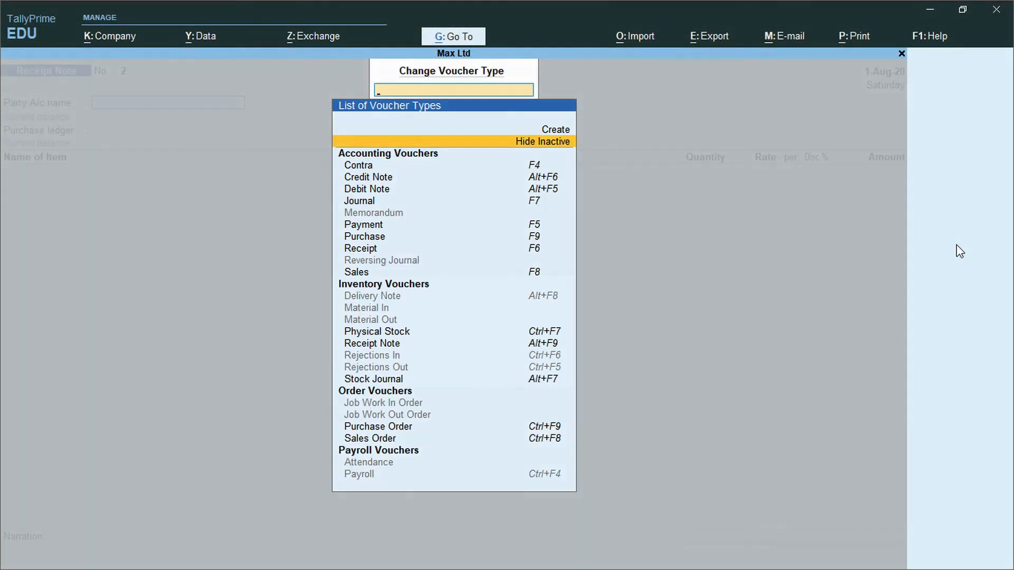
Switch the voucher type to Delivery Note and activate that voucher type
{"action": "key", "text": "Down"}
{"action": "key", "text": "Down"}
{"action": "key", "text": "Down"}
{"action": "key", "text": "Down"}
{"action": "key", "text": "Down"}
{"action": "key", "text": "Down"}
{"action": "key", "text": "Down"}
{"action": "key", "text": "Down"}
{"action": "key", "text": "Down"}
{"action": "key", "text": "Down"}
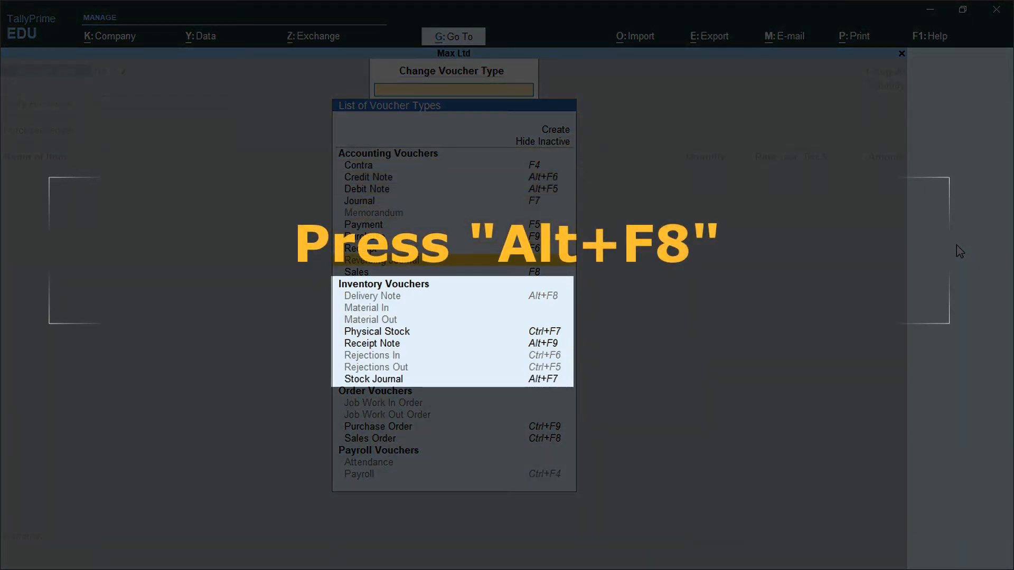
{"action": "key", "text": "Down"}
{"action": "key", "text": "Down"}
{"action": "key", "text": "Down"}
{"action": "key", "text": "Return"}
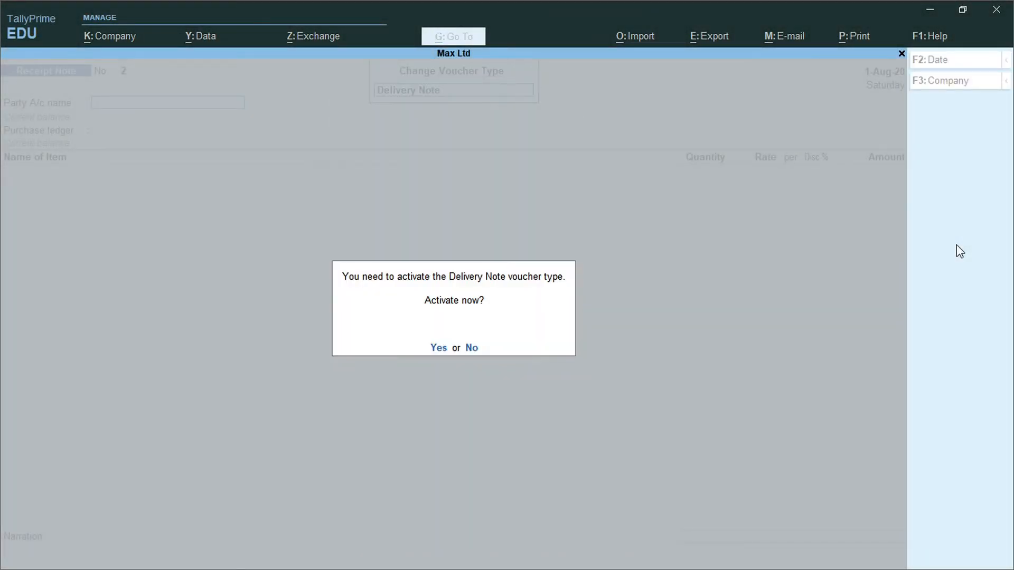
{"action": "key", "text": "y"}
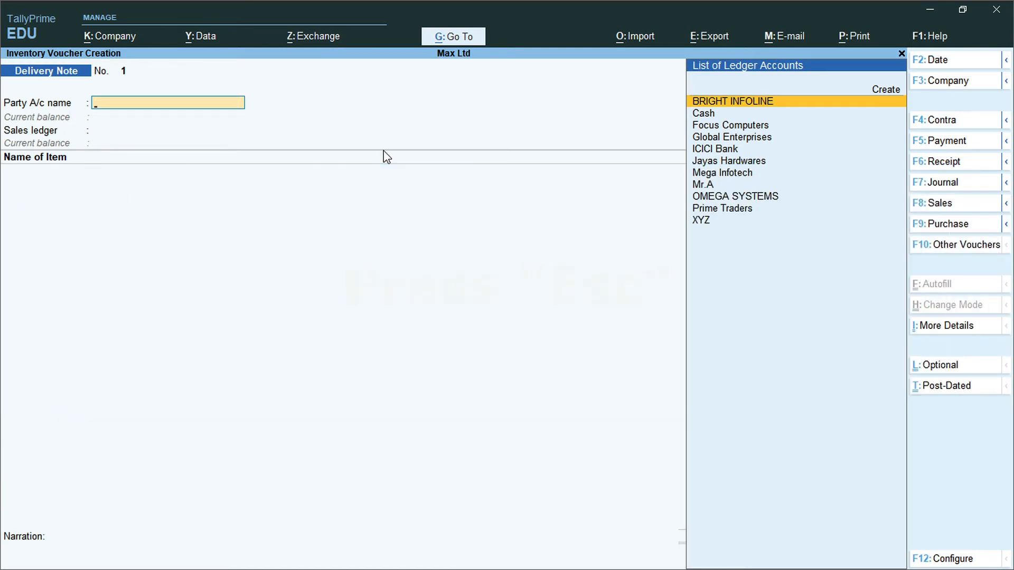
Leave the delivery note, check the Television group's stock in the Stock Summary, and return to the Gateway of Tally
{"action": "key", "text": "Escape"}
{"action": "key", "text": "Down"}
{"action": "key", "text": "Down"}
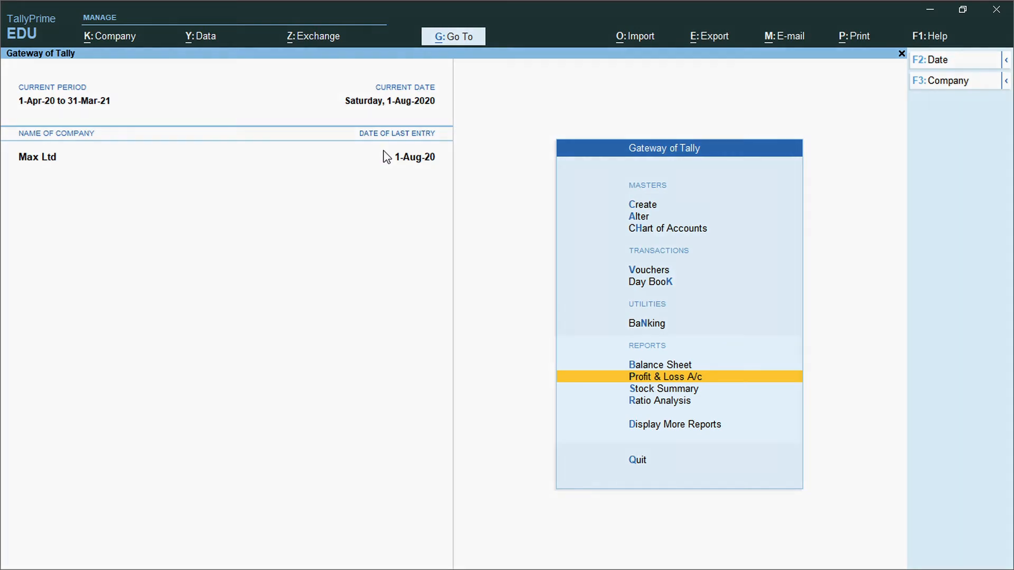
{"action": "key", "text": "s"}
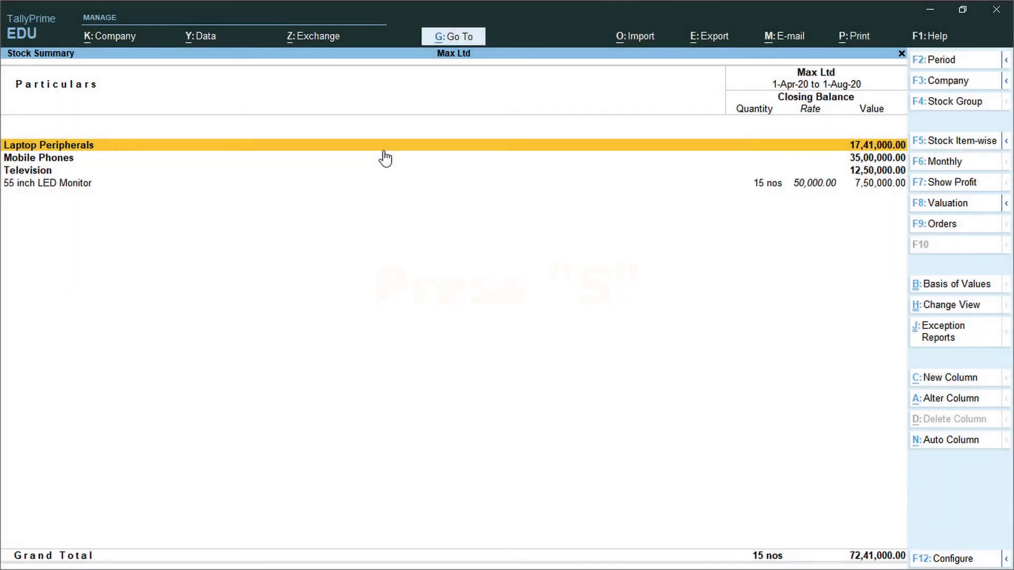
{"action": "key", "text": "Down"}
{"action": "key", "text": "Down"}
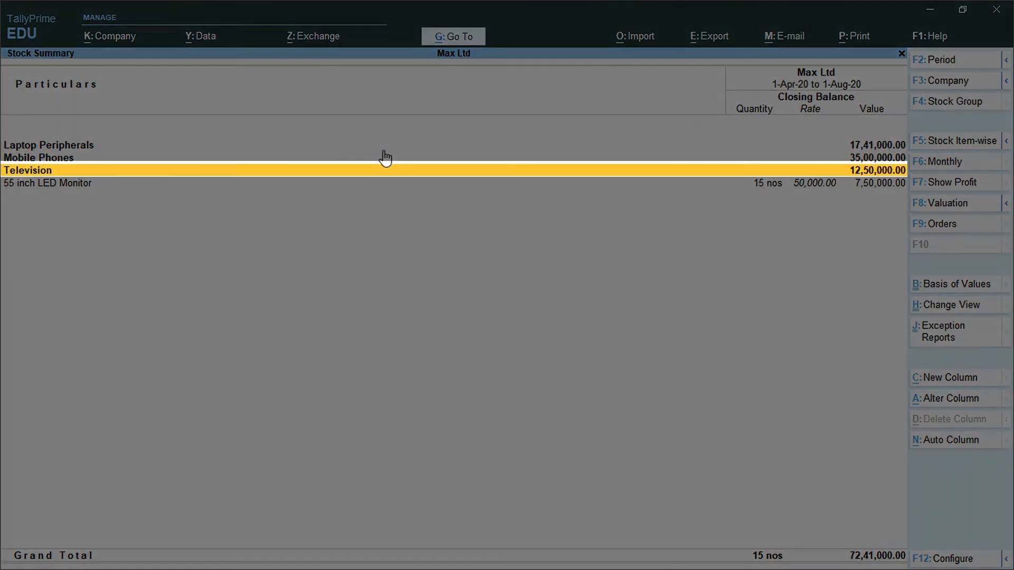
{"action": "key", "text": "Return"}
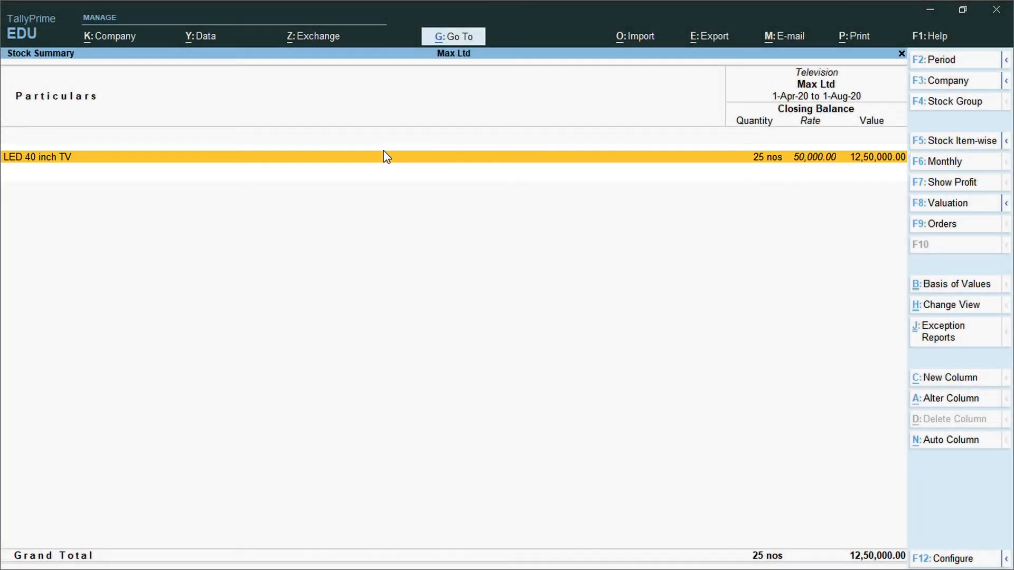
{"action": "key", "text": "Escape"}
{"action": "key", "text": "Escape"}
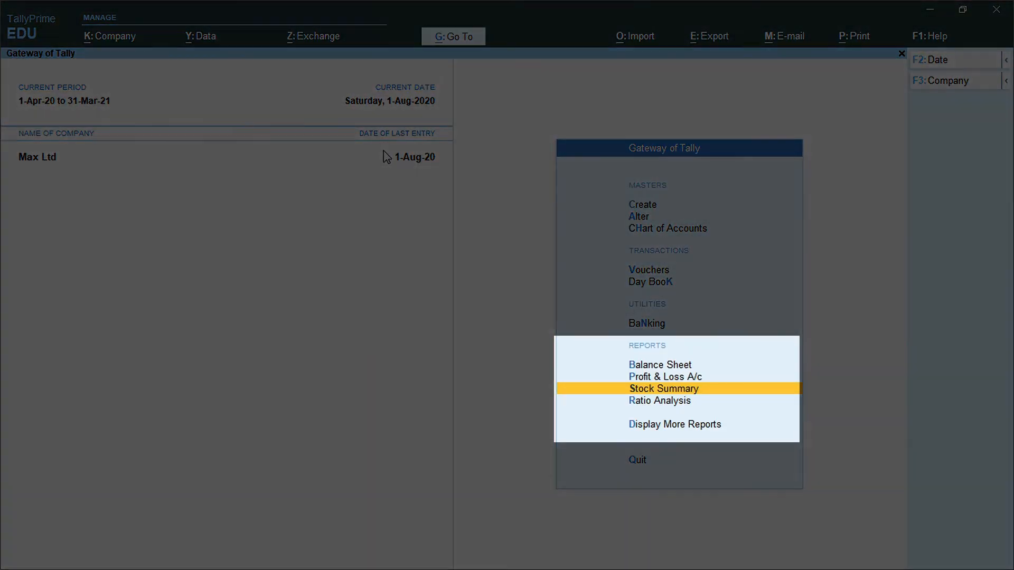
Open the ledger report of Global Enterprises from the account books
{"action": "key", "text": "Down"}
{"action": "key", "text": "Down"}
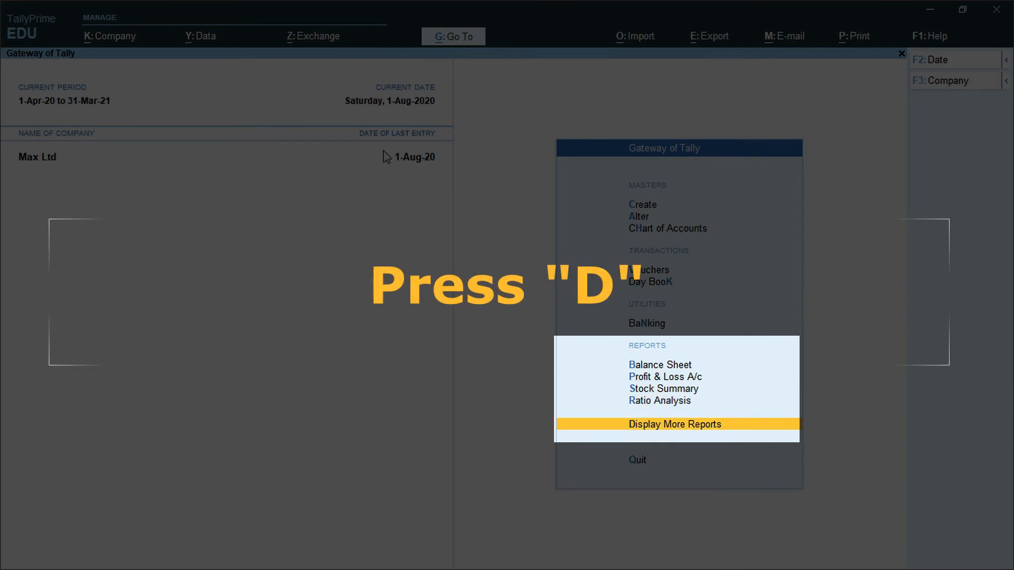
{"action": "key", "text": "Return"}
{"action": "key", "text": "Down"}
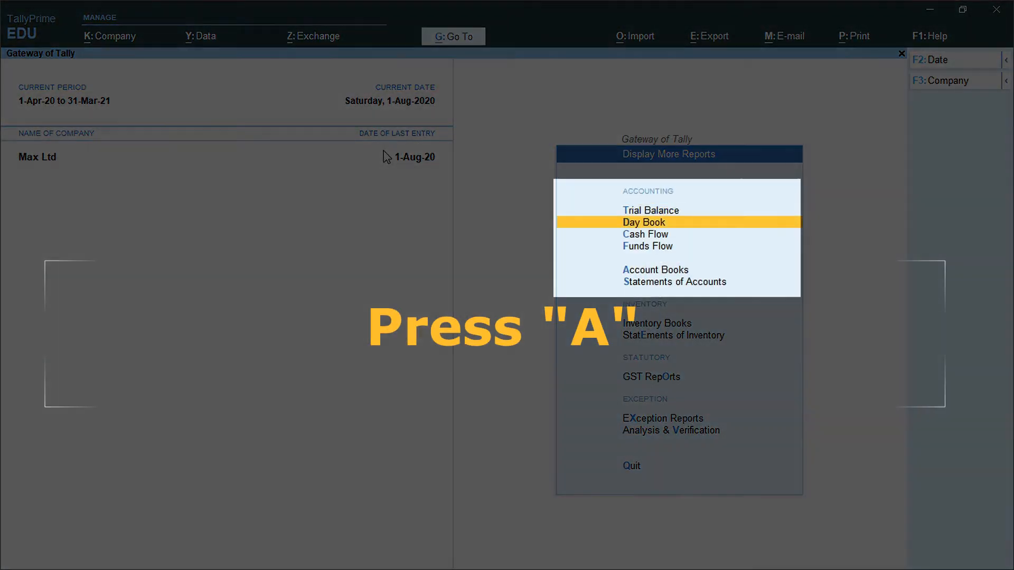
{"action": "key", "text": "a"}
{"action": "key", "text": "l"}
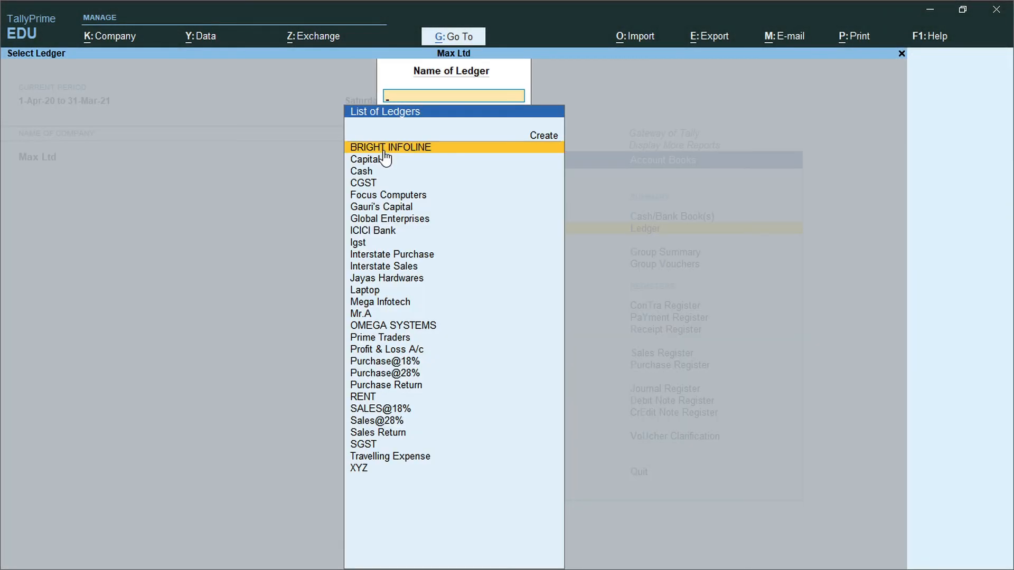
{"action": "type", "text": "glo"}
{"action": "key", "text": "Return"}
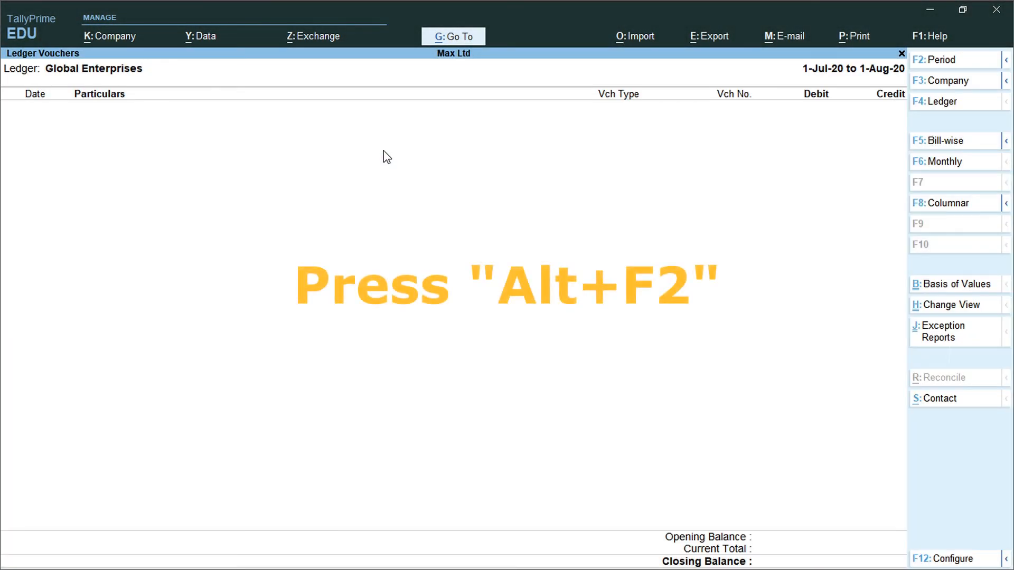
Set the Global Enterprises ledger report period from 1-4-2020 to 1-3-2021
{"action": "key", "text": "alt+F2"}
{"action": "type", "text": "1.4."}
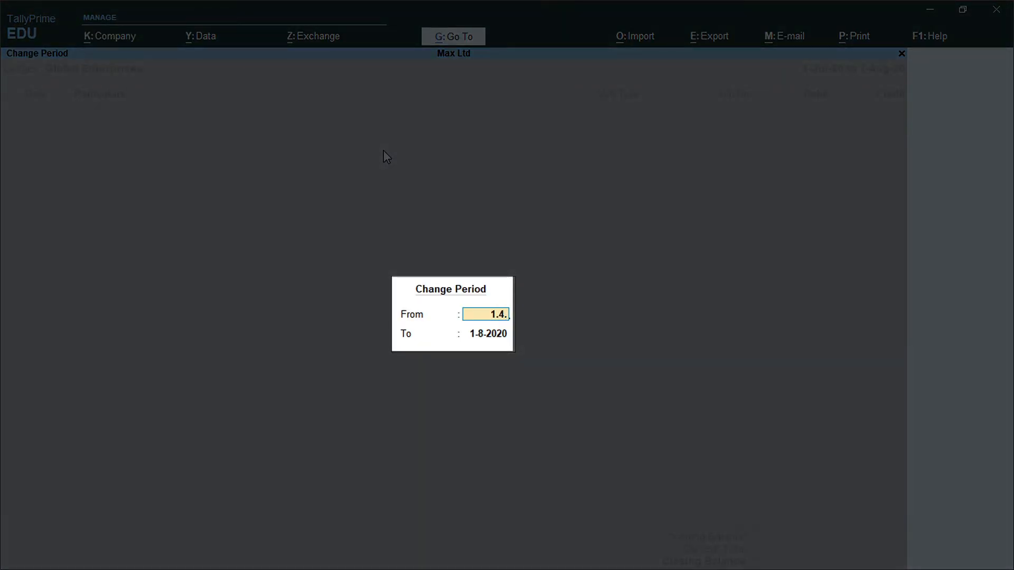
{"action": "type", "text": "2020"}
{"action": "key", "text": "Return"}
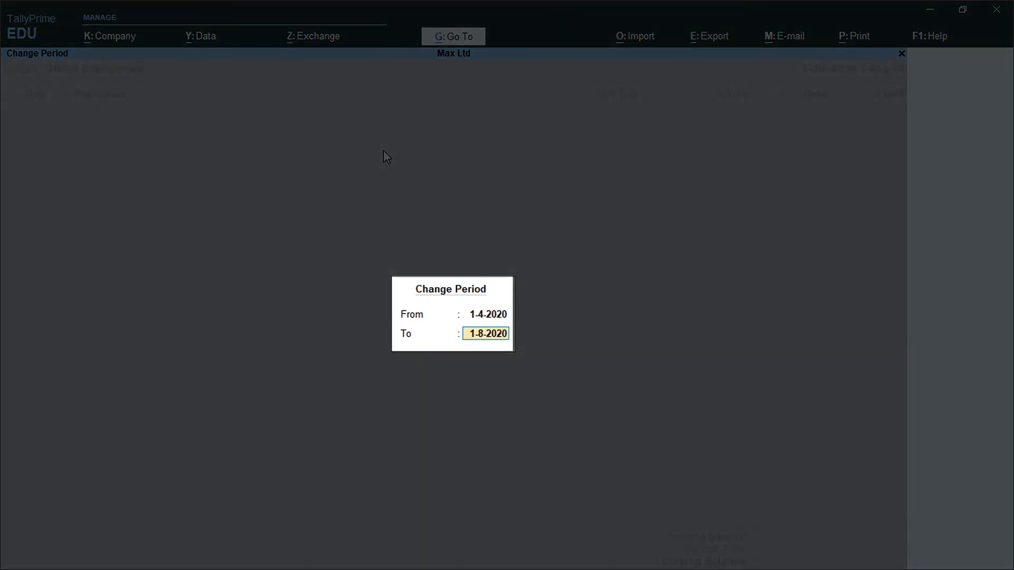
{"action": "type", "text": "1.3.2021"}
{"action": "key", "text": "Return"}
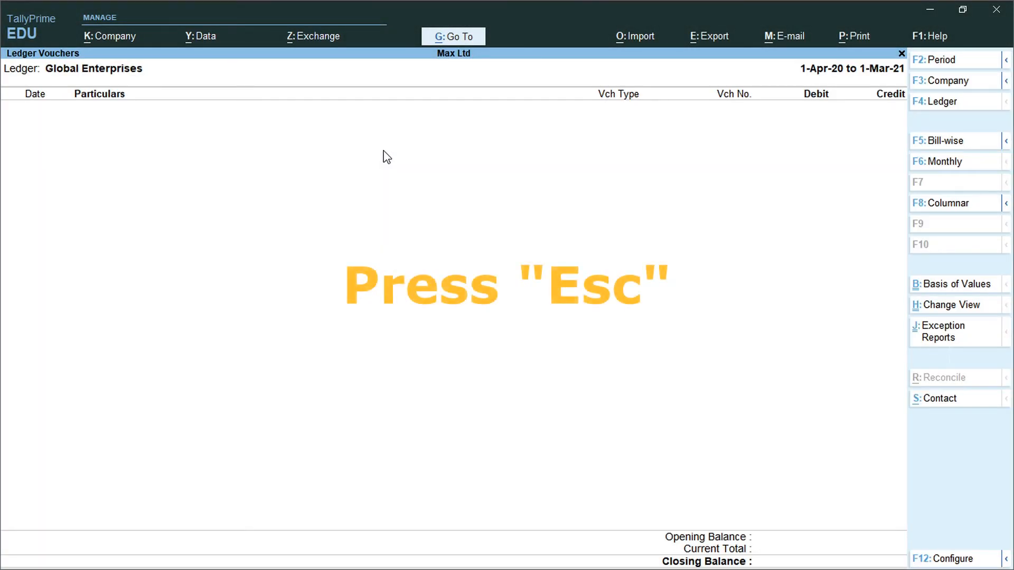
Leave the Global Enterprises ledger report and start a new delivery note voucher from the Gateway of Tally
{"action": "key", "text": "Escape"}
{"action": "key", "text": "Escape"}
{"action": "key", "text": "Escape"}
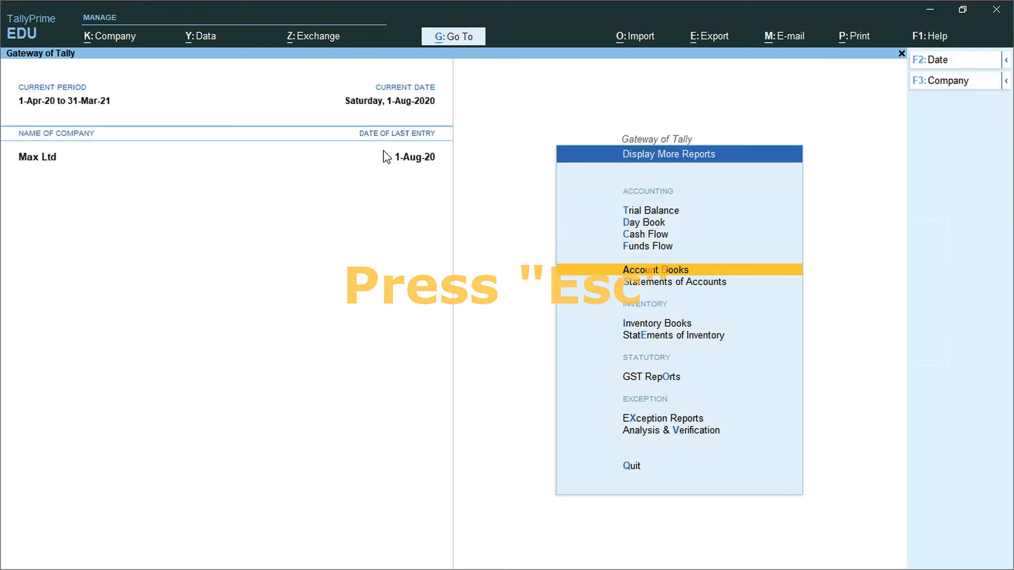
{"action": "key", "text": "Escape"}
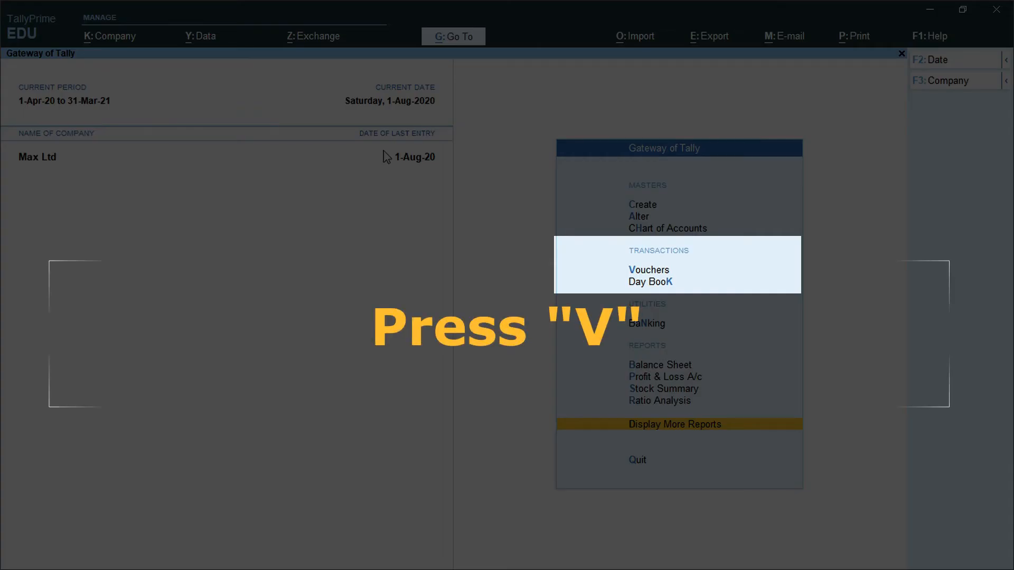
{"action": "key", "text": "v"}
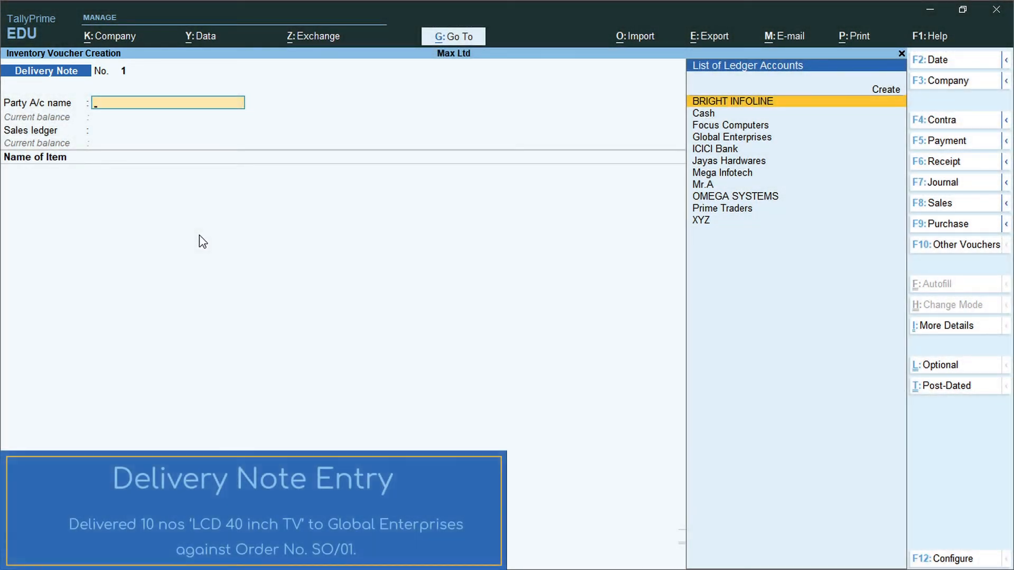
Set Global Enterprises as the delivery note's party against order SO/01, accept its party details, and keep SALES@18% as sales ledger
{"action": "type", "text": "g"}
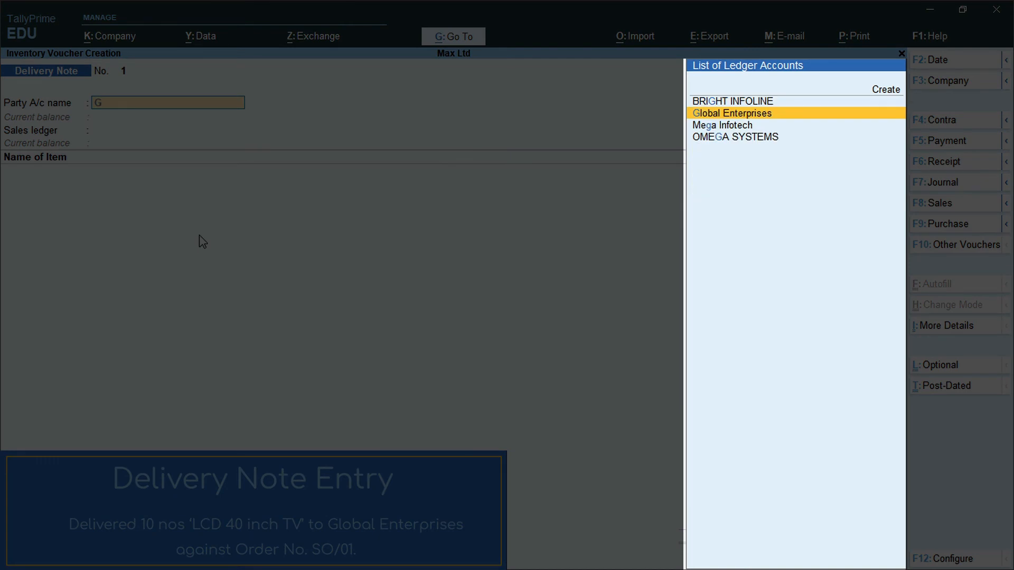
{"action": "key", "text": "Return"}
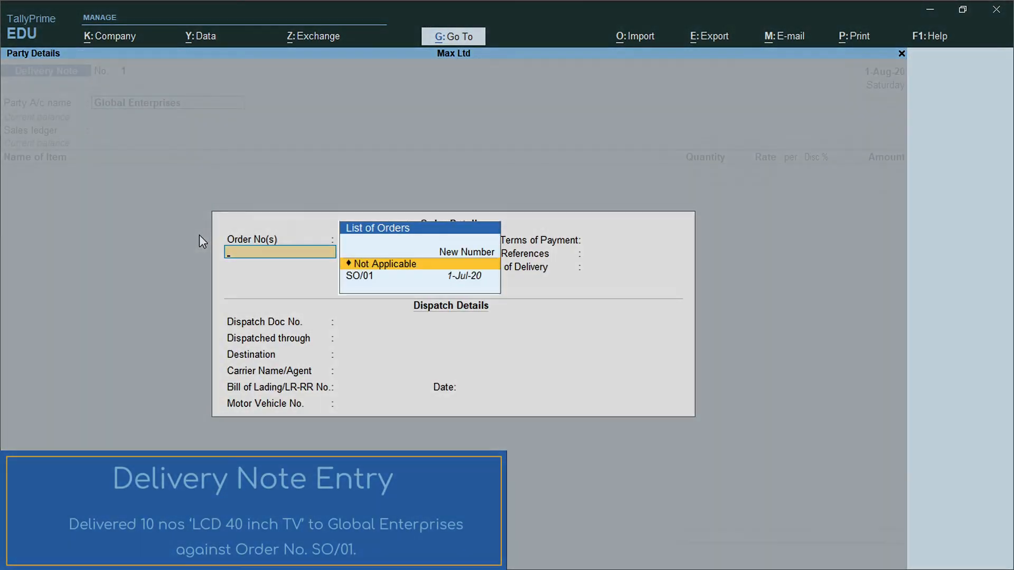
{"action": "key", "text": "Down"}
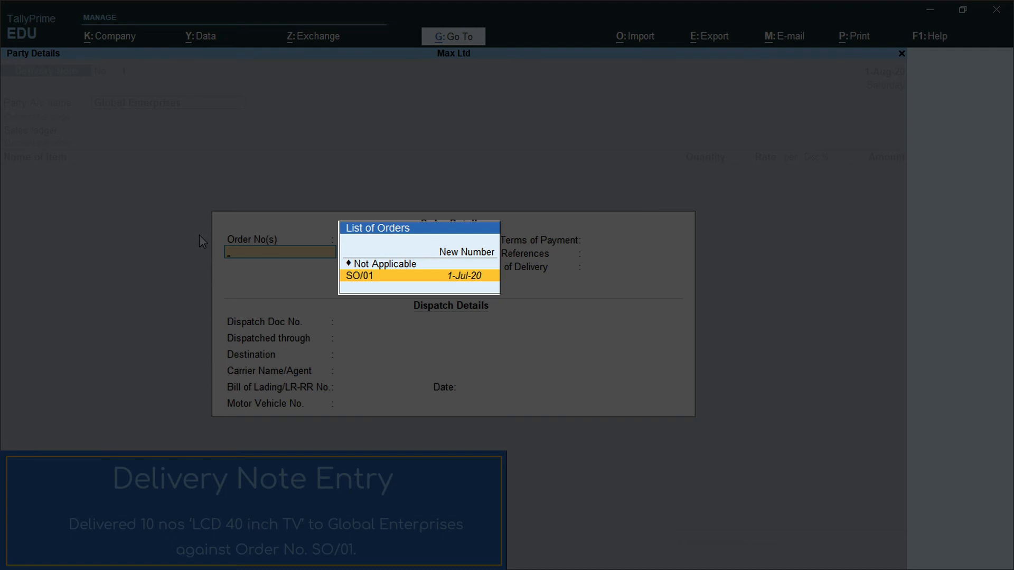
{"action": "key", "text": "Return"}
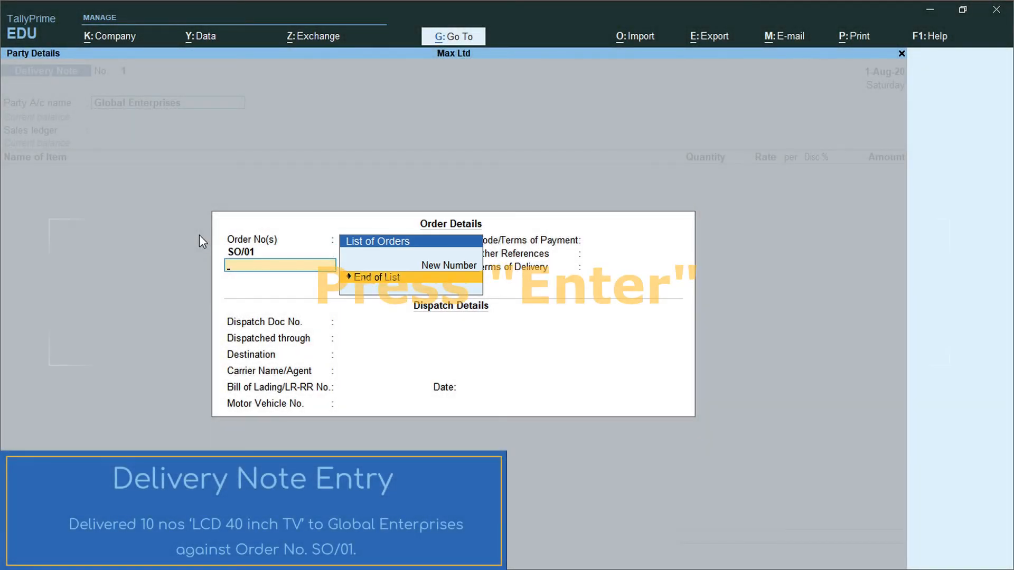
{"action": "key", "text": "Return"}
{"action": "key", "text": "ctrl+a"}
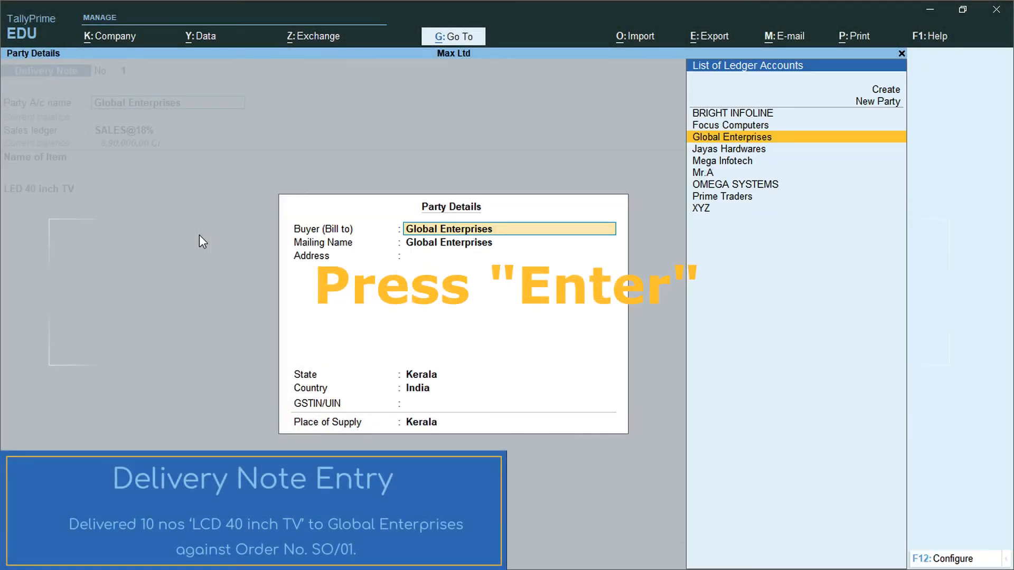
{"action": "key", "text": "ctrl+a"}
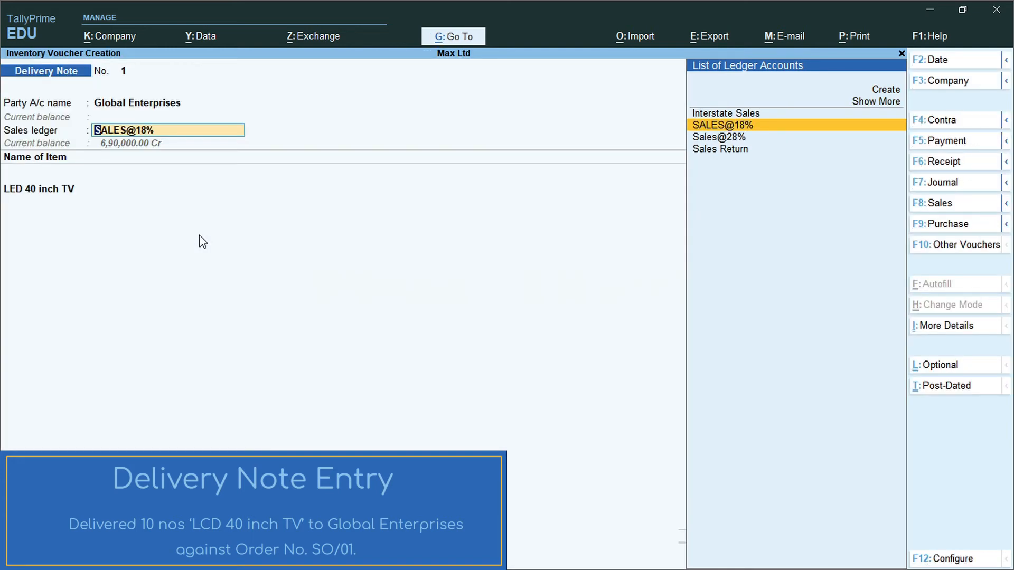
{"action": "key", "text": "Return"}
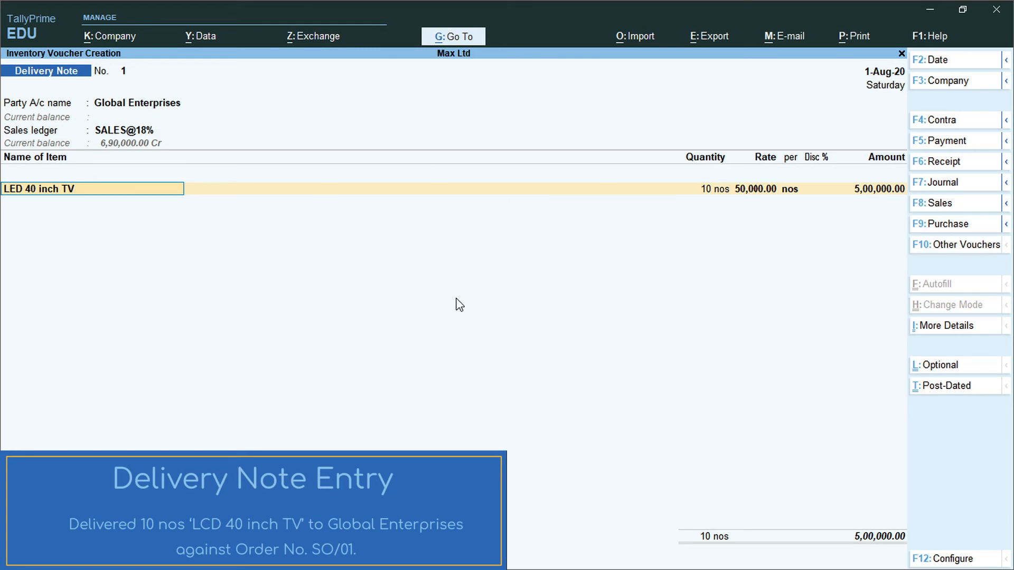
Allocate 10 nos LED 40 inch TV at 50,000 from Ernakulam-South with tracking number 1 and order SO/01, and end the item list
{"action": "key", "text": "Return"}
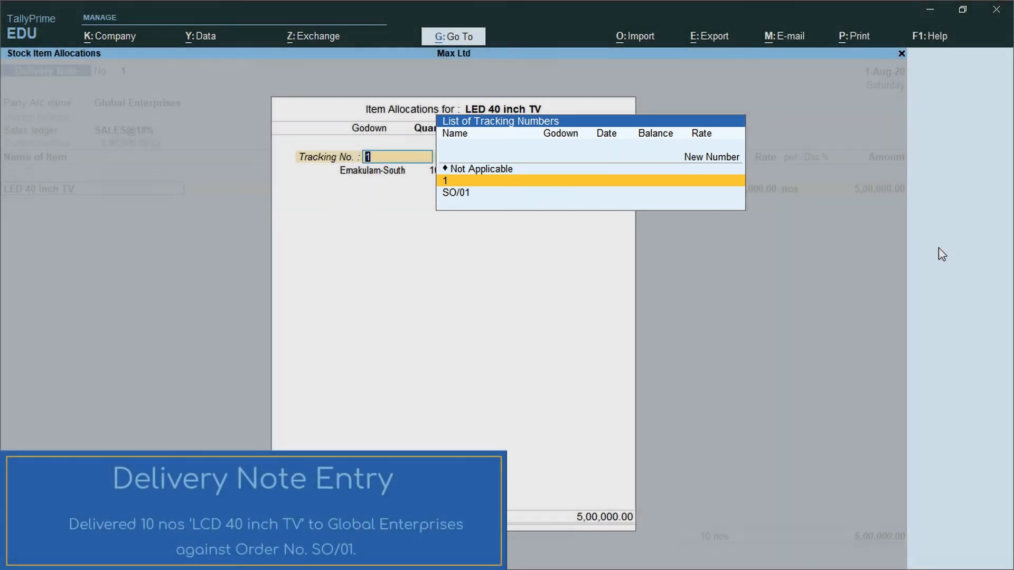
{"action": "key", "text": "Return"}
{"action": "key", "text": "Return"}
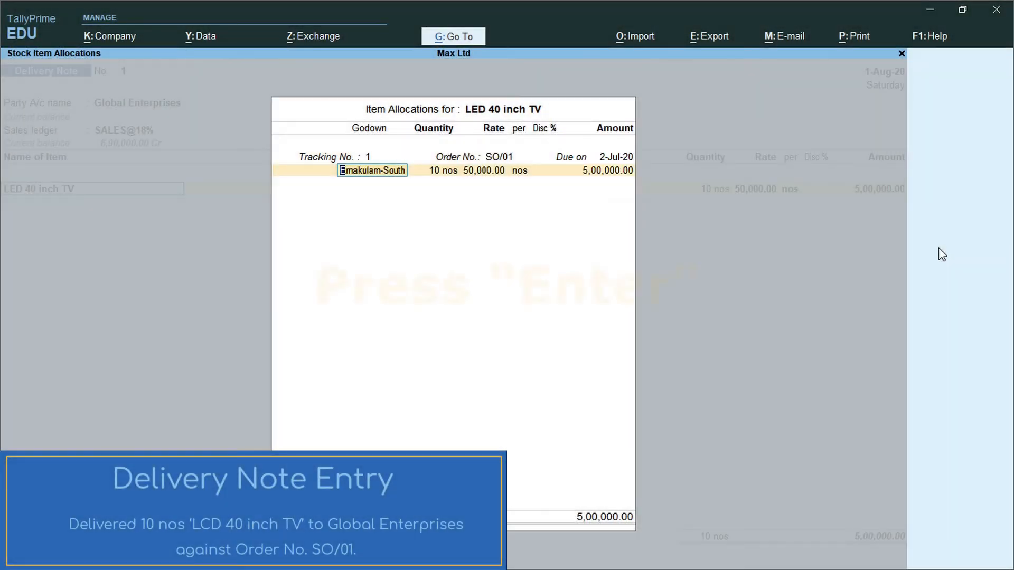
{"action": "key", "text": "Return"}
{"action": "key", "text": "Return"}
{"action": "key", "text": "Return"}
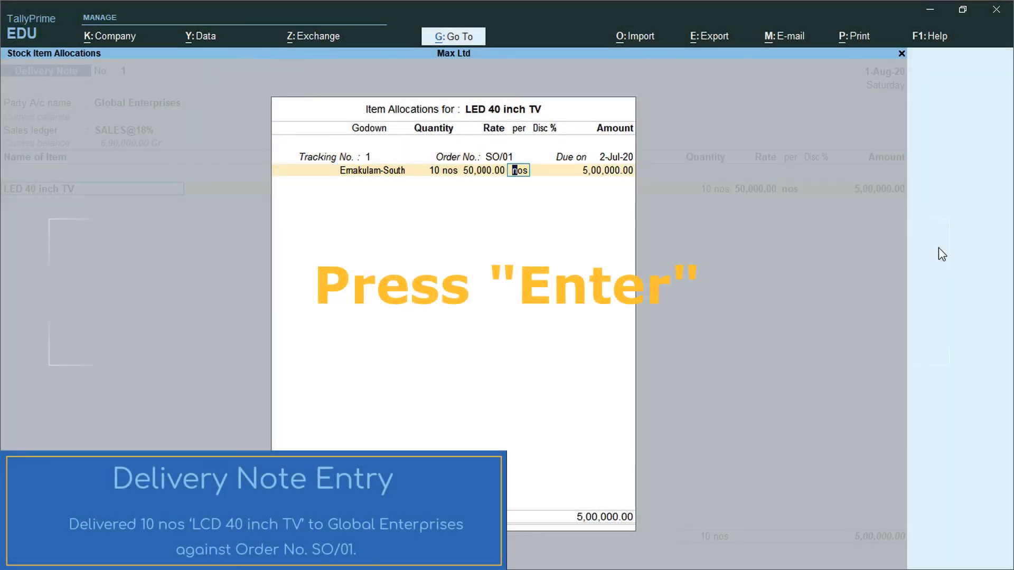
{"action": "key", "text": "Return"}
{"action": "key", "text": "Return"}
{"action": "key", "text": "Return"}
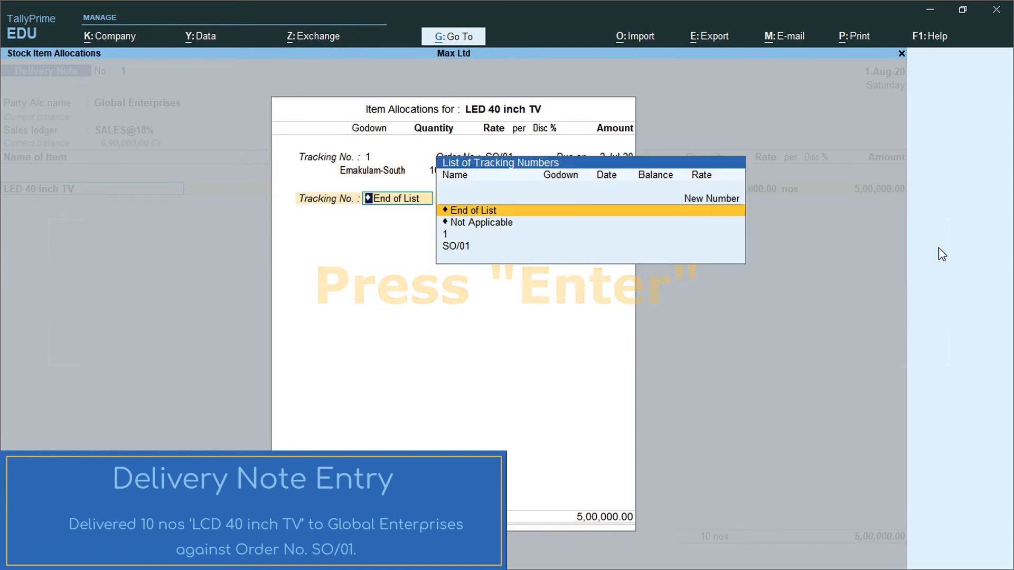
{"action": "key", "text": "Return"}
{"action": "key", "text": "Return"}
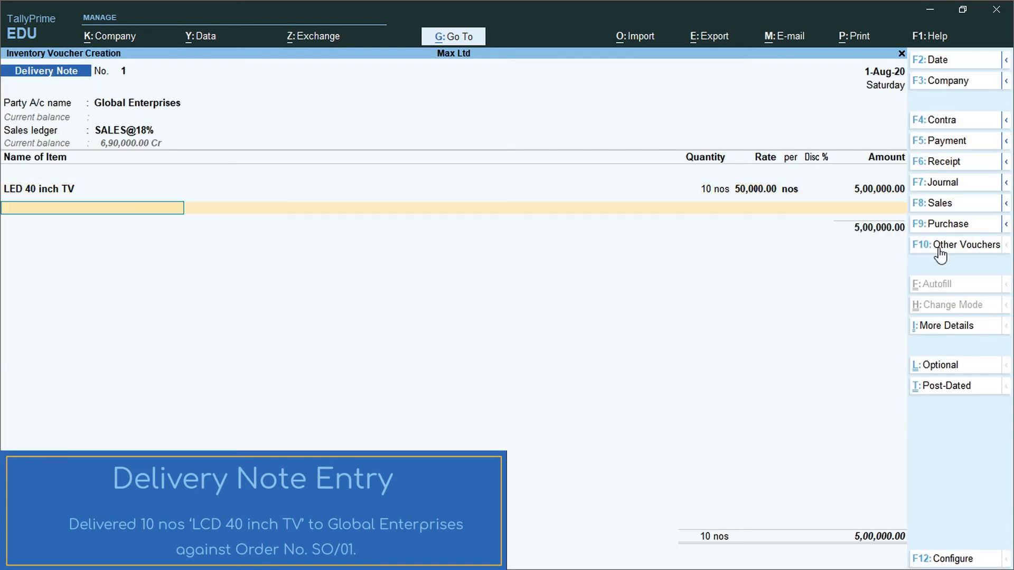
{"action": "key", "text": "Return"}
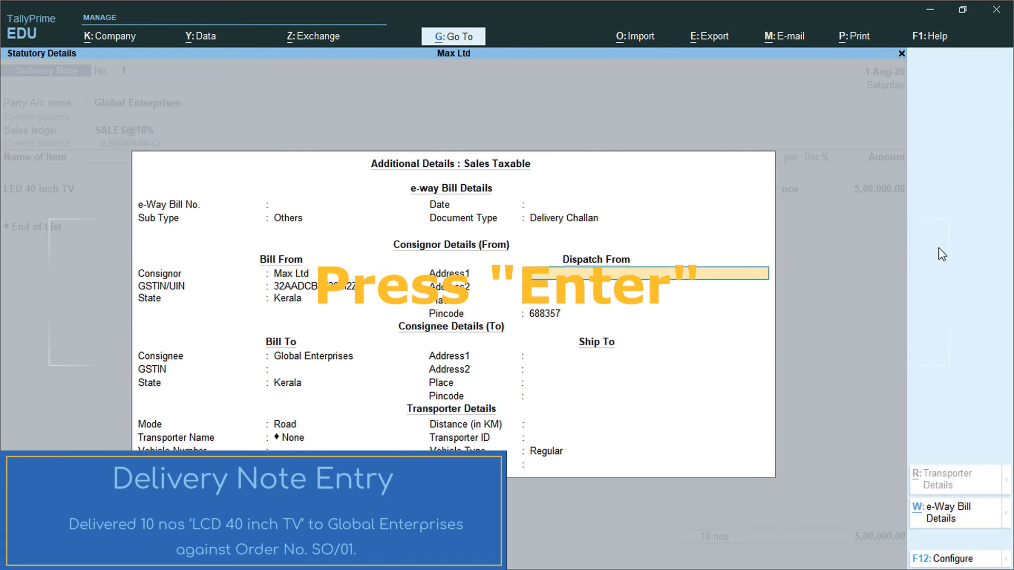
Accept the e-way bill details, save the Global Enterprises delivery note, and return to the Gateway of Tally
{"action": "key", "text": "Return"}
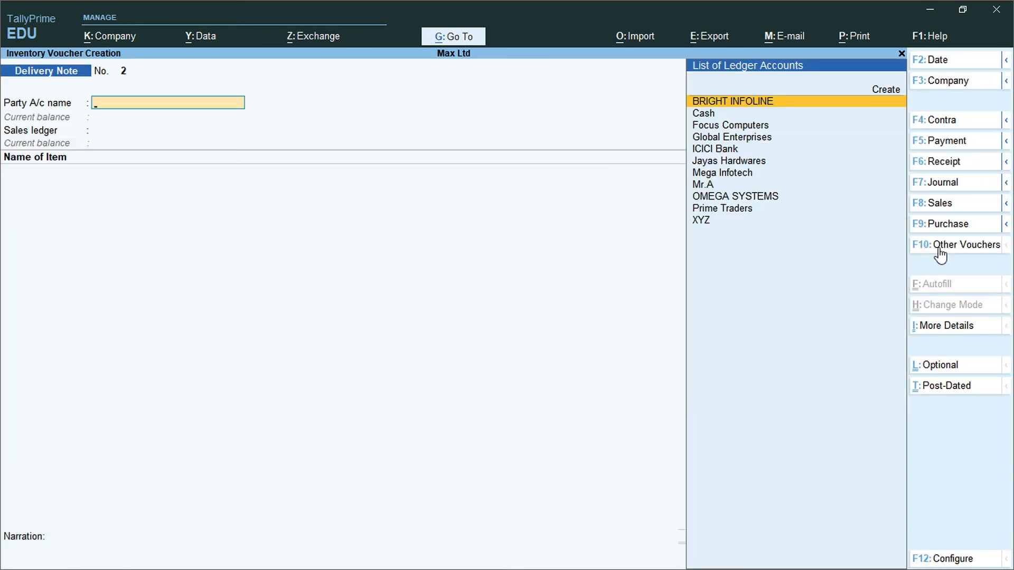
{"action": "key", "text": "Escape"}
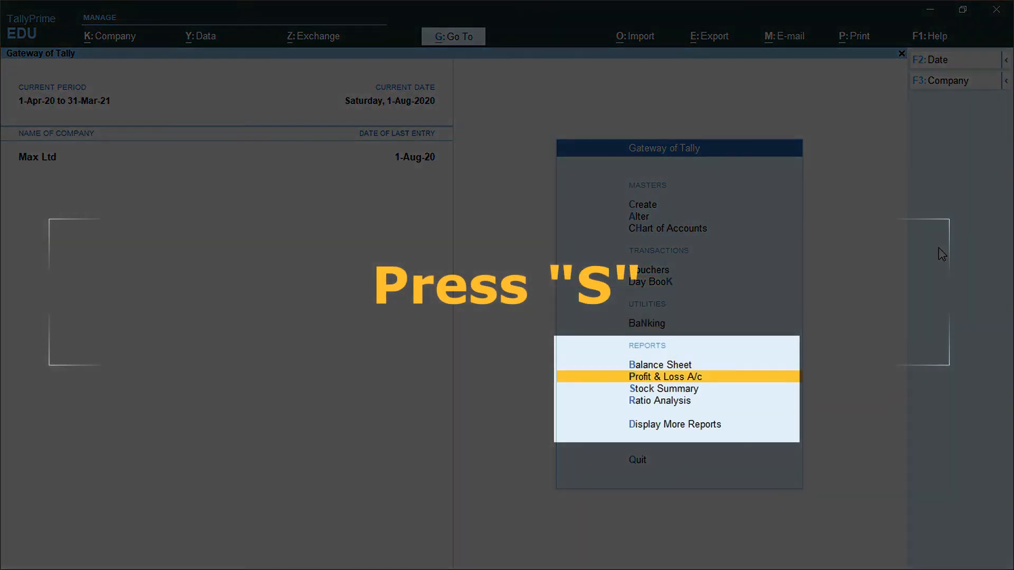
Check the monthly stock summary of LED 40 inch TV in the Television group, and return to the Gateway of Tally
{"action": "key", "text": "s"}
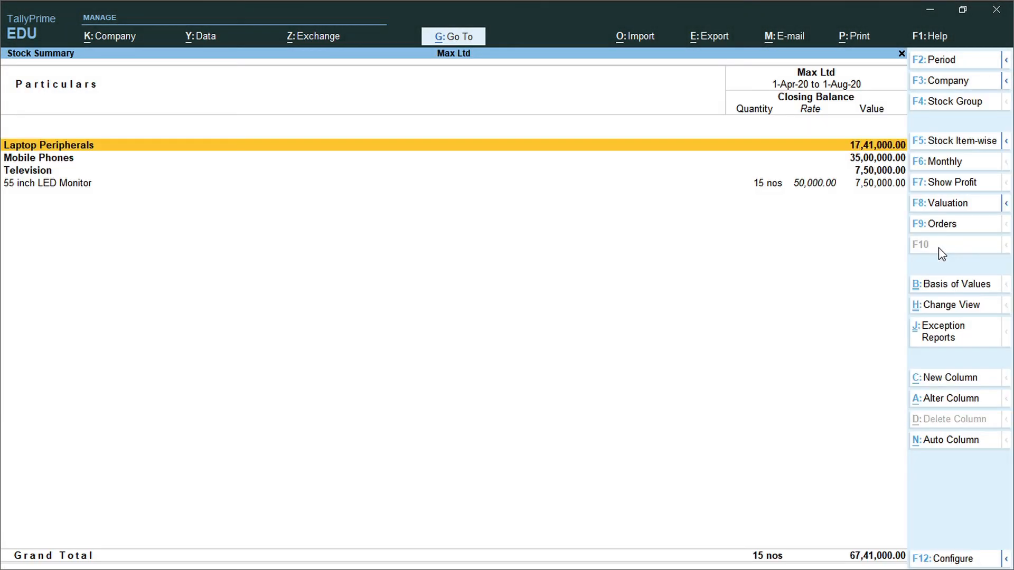
{"action": "key", "text": "Down"}
{"action": "key", "text": "Down"}
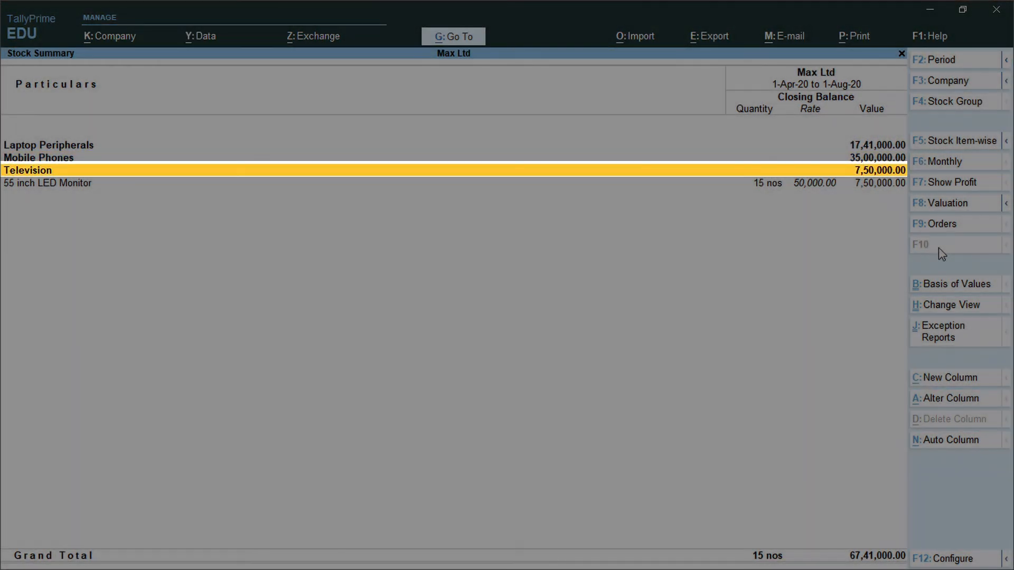
{"action": "key", "text": "Return"}
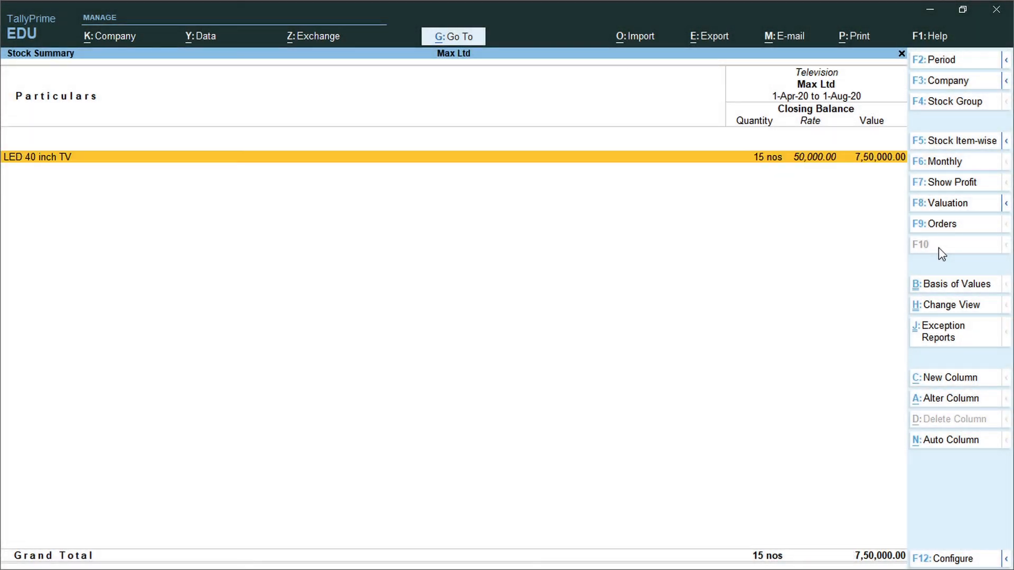
{"action": "key", "text": "Return"}
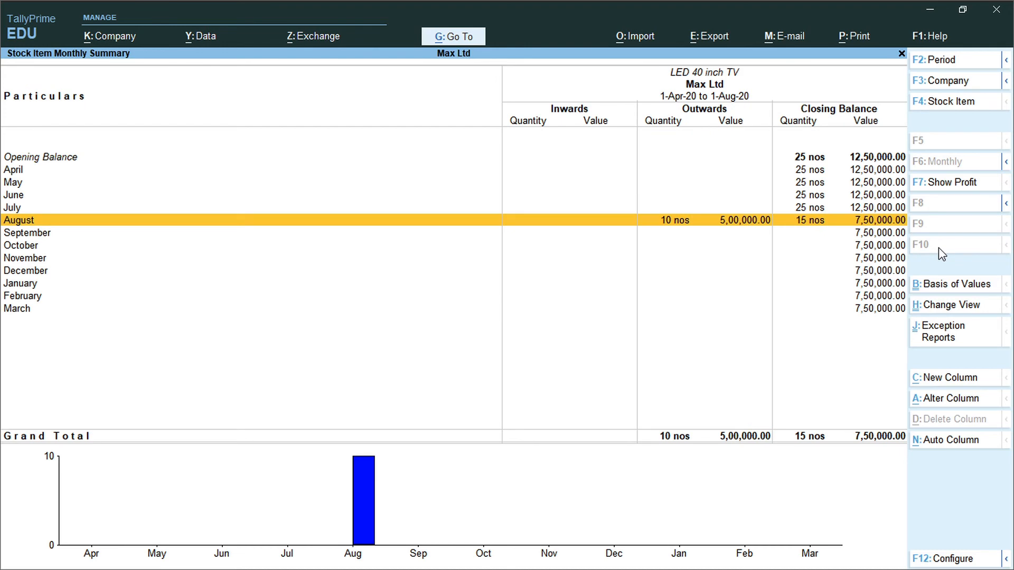
{"action": "key", "text": "Escape"}
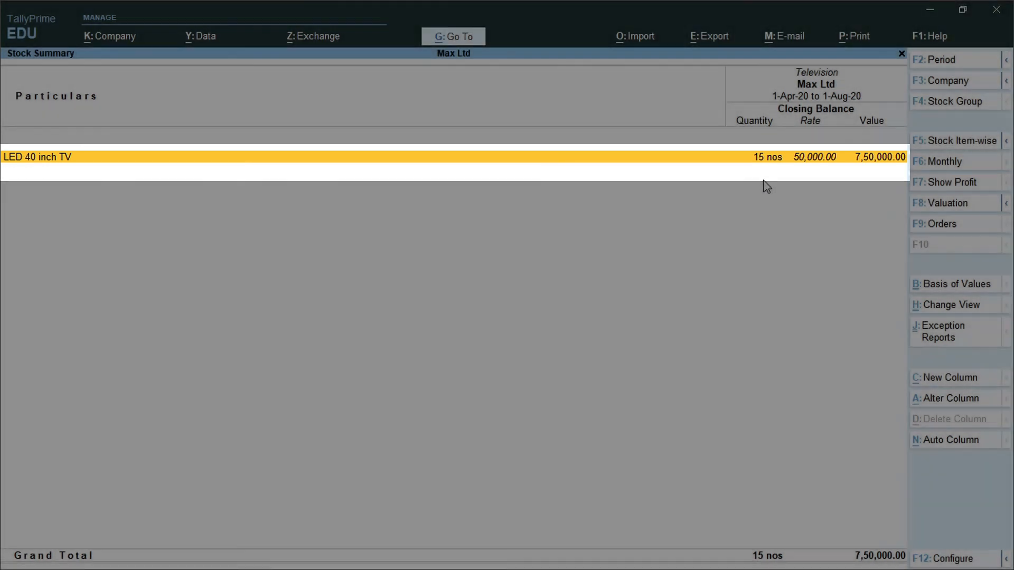
{"action": "key", "text": "Escape"}
{"action": "key", "text": "Escape"}
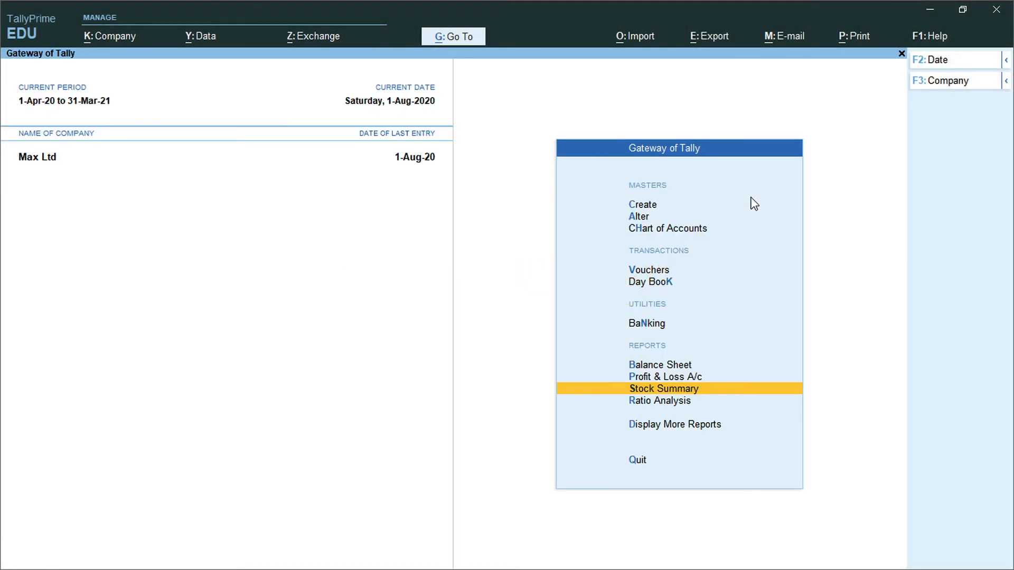
Open the ledger report of Global Enterprises from the account books
{"action": "key", "text": "d"}
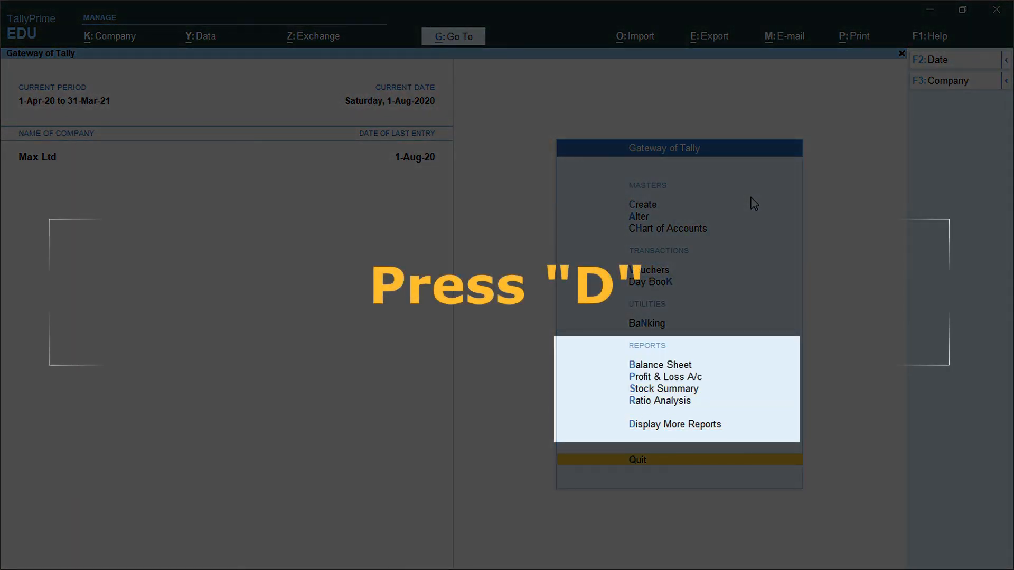
{"action": "key", "text": "d"}
{"action": "key", "text": "Down"}
{"action": "key", "text": "Down"}
{"action": "key", "text": "Down"}
{"action": "key", "text": "Down"}
{"action": "key", "text": "Down"}
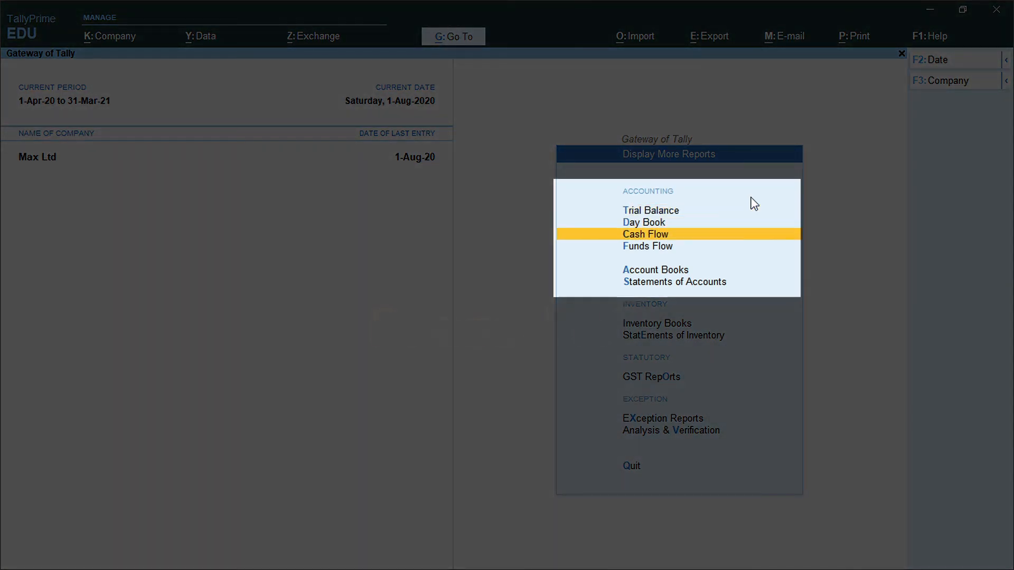
{"action": "key", "text": "Up"}
{"action": "key", "text": "a"}
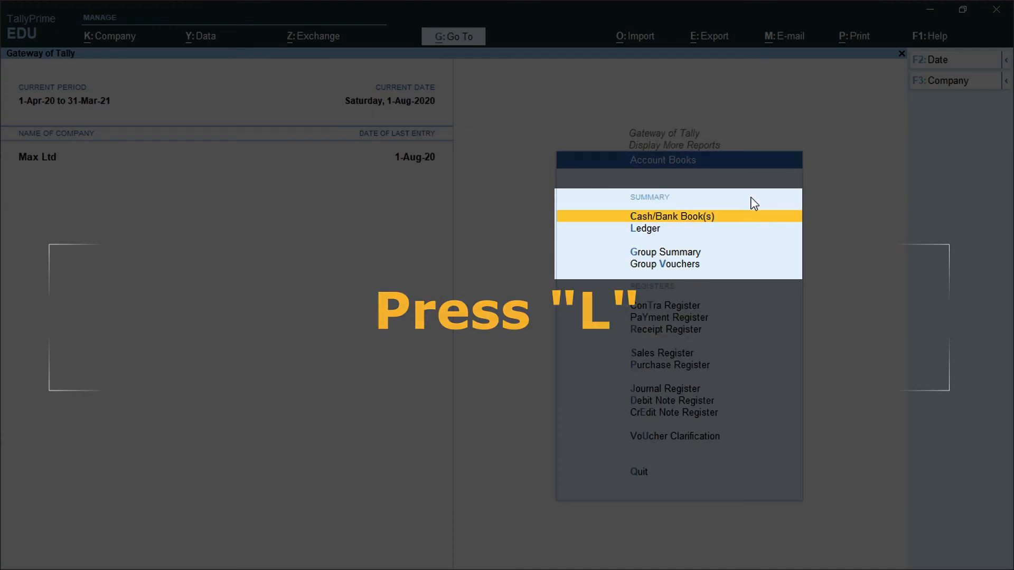
{"action": "key", "text": "l"}
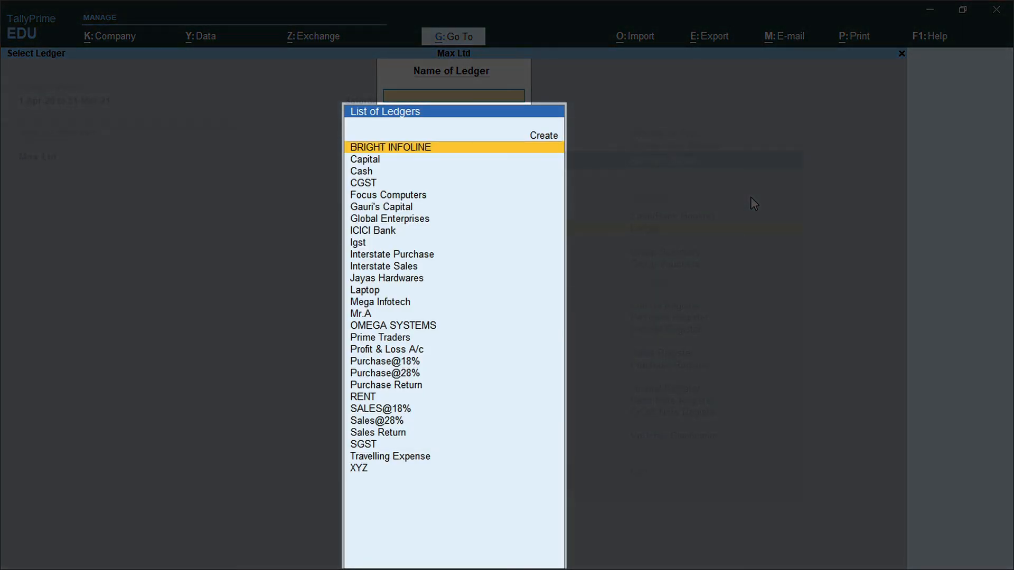
{"action": "type", "text": "gl"}
{"action": "key", "text": "Return"}
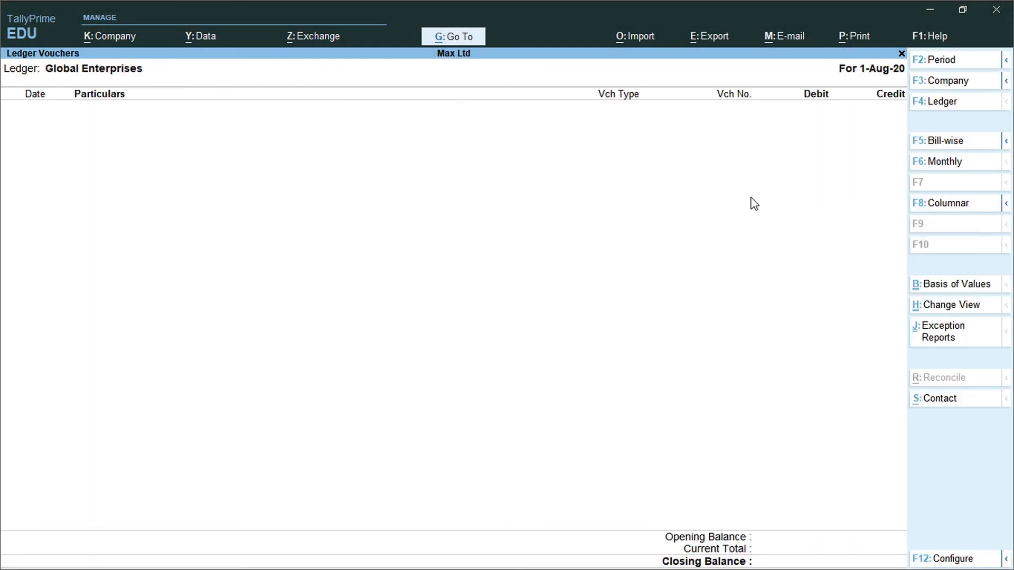
Set the Global Enterprises ledger report period from 1-4-2020 to 1-3-2021 to check for entries from the delivery note
{"action": "key", "text": "alt"}
{"action": "key", "text": "alt+F2"}
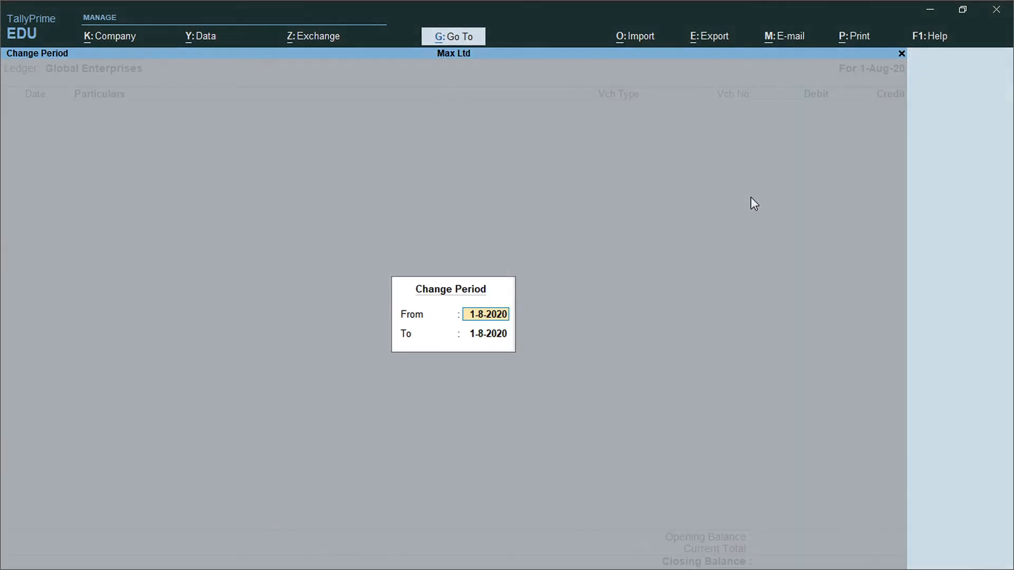
{"action": "type", "text": "1.4.2021"}
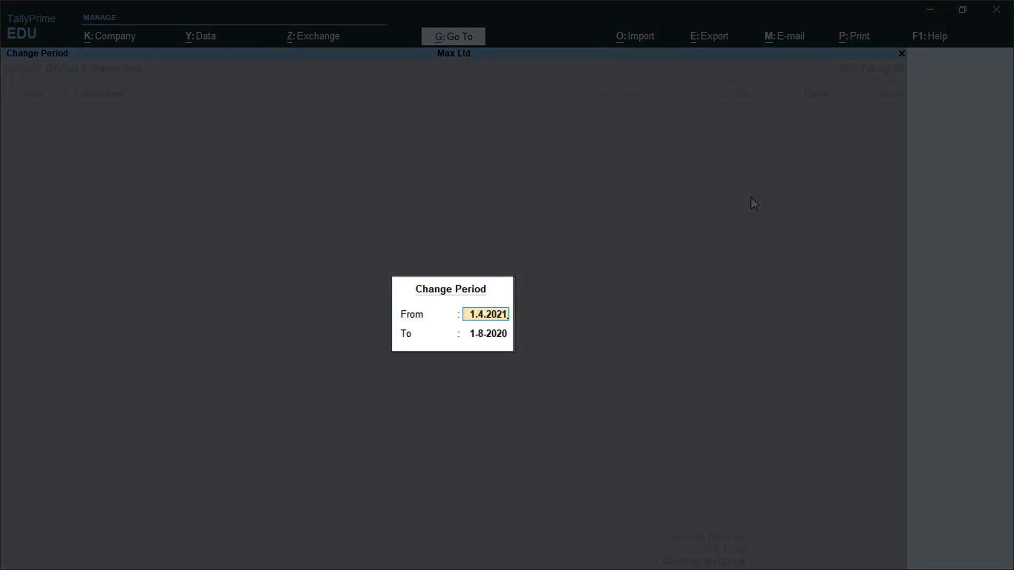
{"action": "key", "text": "BackSpace"}
{"action": "type", "text": "020"}
{"action": "key", "text": "Return"}
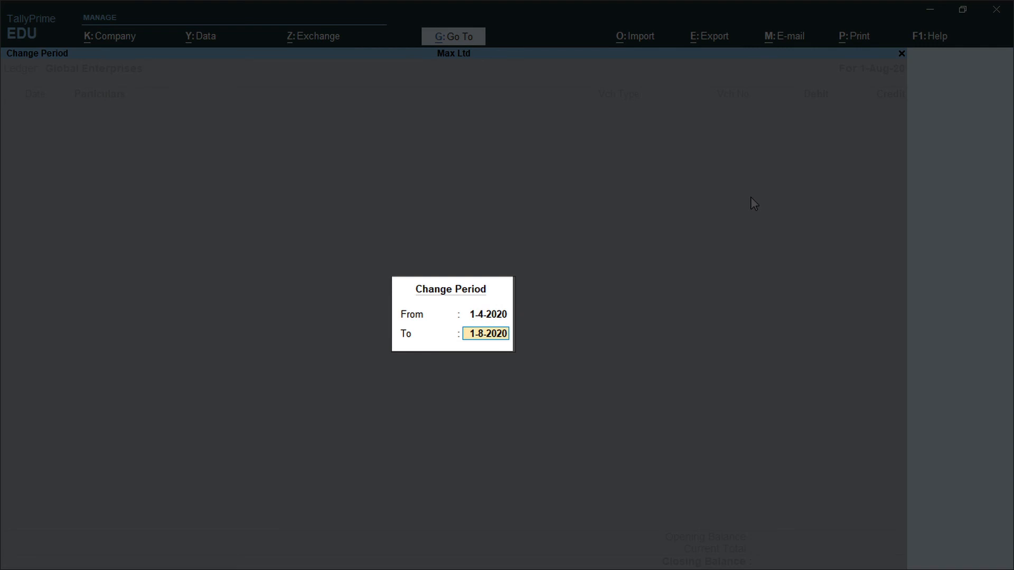
{"action": "type", "text": "1.3.2021"}
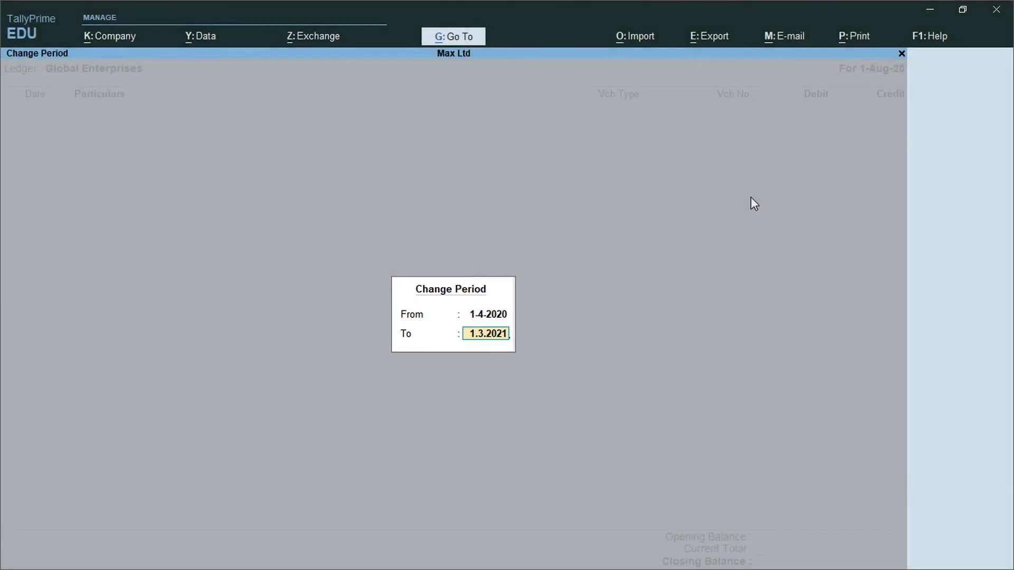
{"action": "key", "text": "Return"}
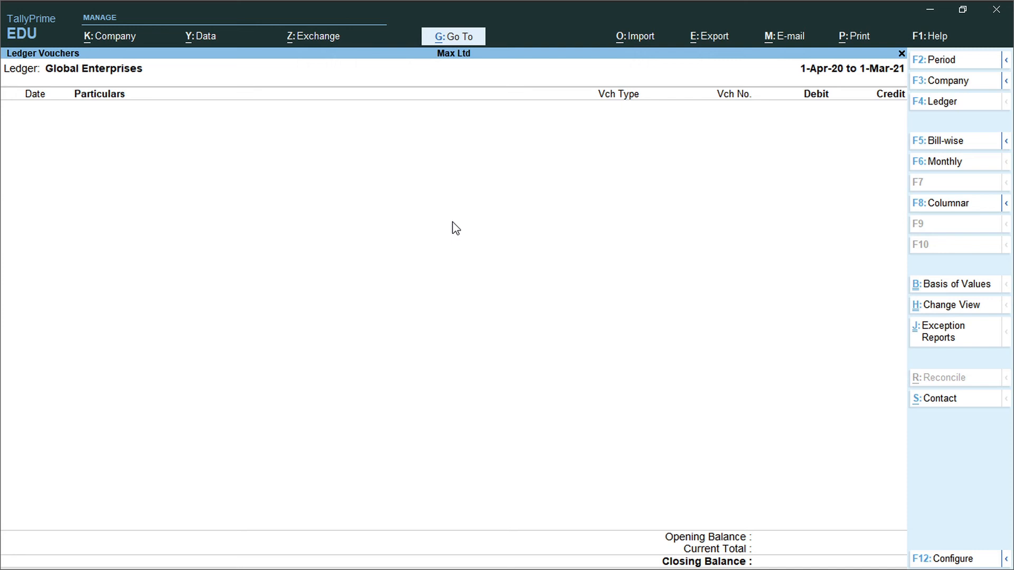
{"action": "key", "text": "alt"}
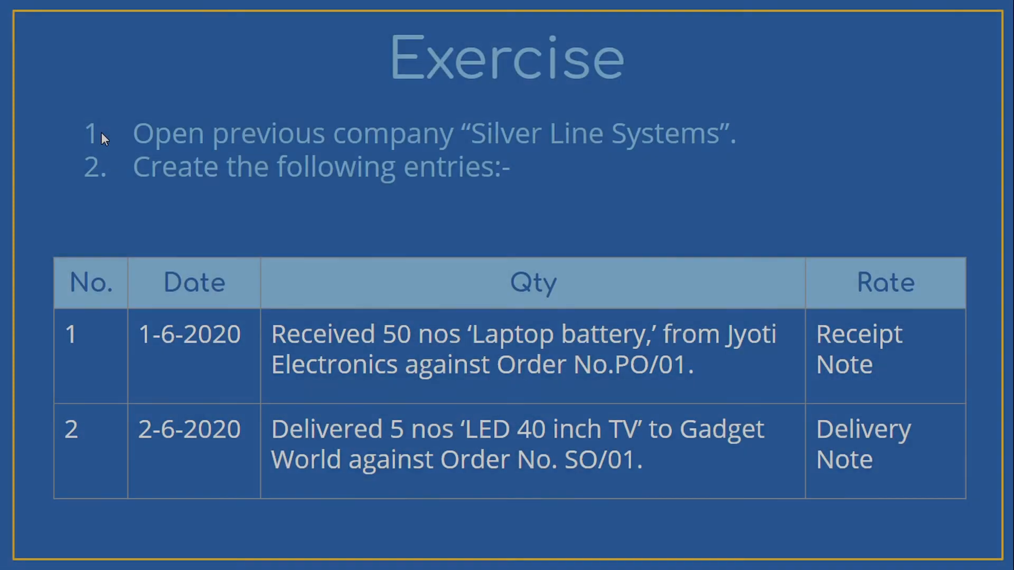